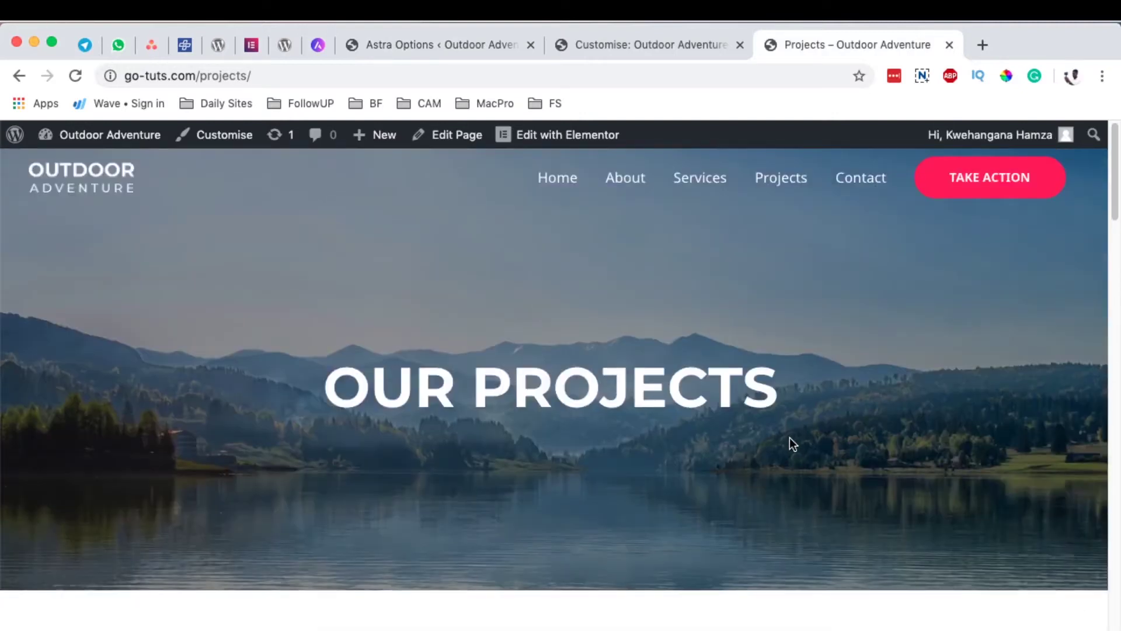
Scroll the Projects page past the Winter Sports and Camping carousels down to the footer.
scroll(790, 437, "down", 15)
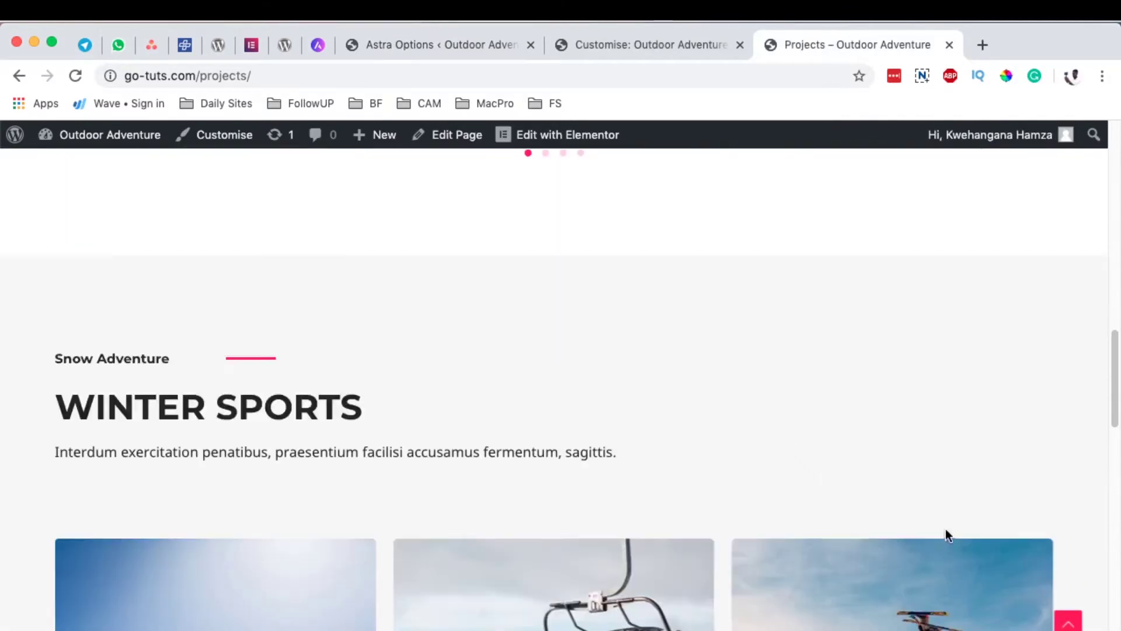
scroll(946, 529, "down", 2)
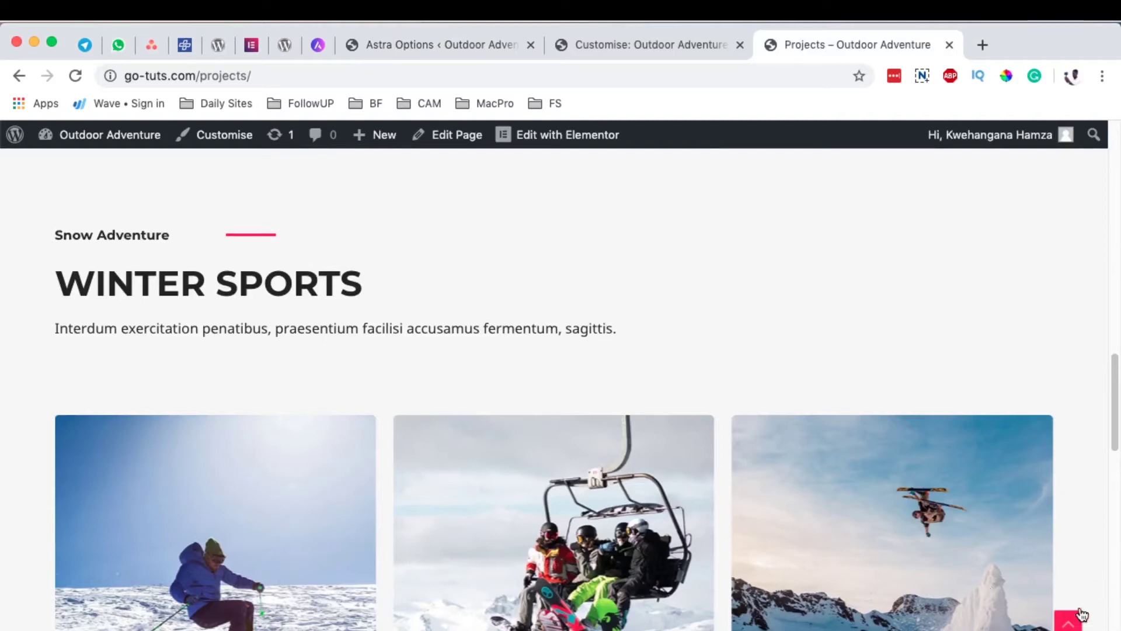
scroll(900, 548, "down", 6)
scroll(896, 545, "down", 10)
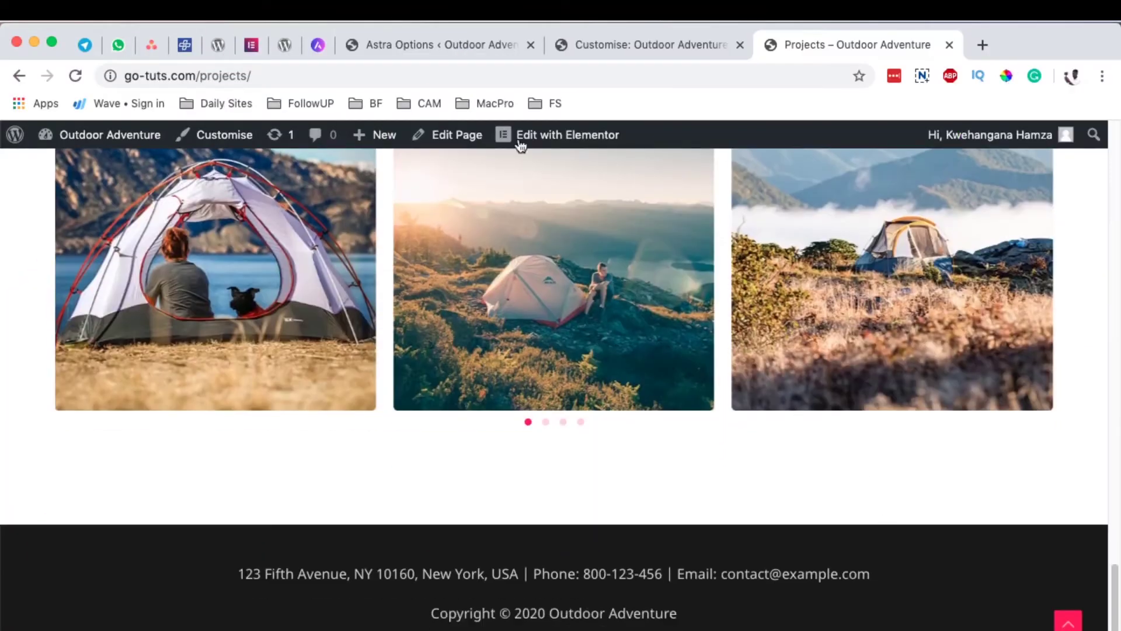
Activate the Scroll To Top module on the Astra Options page, then return to the Customizer.
left_click(424, 45)
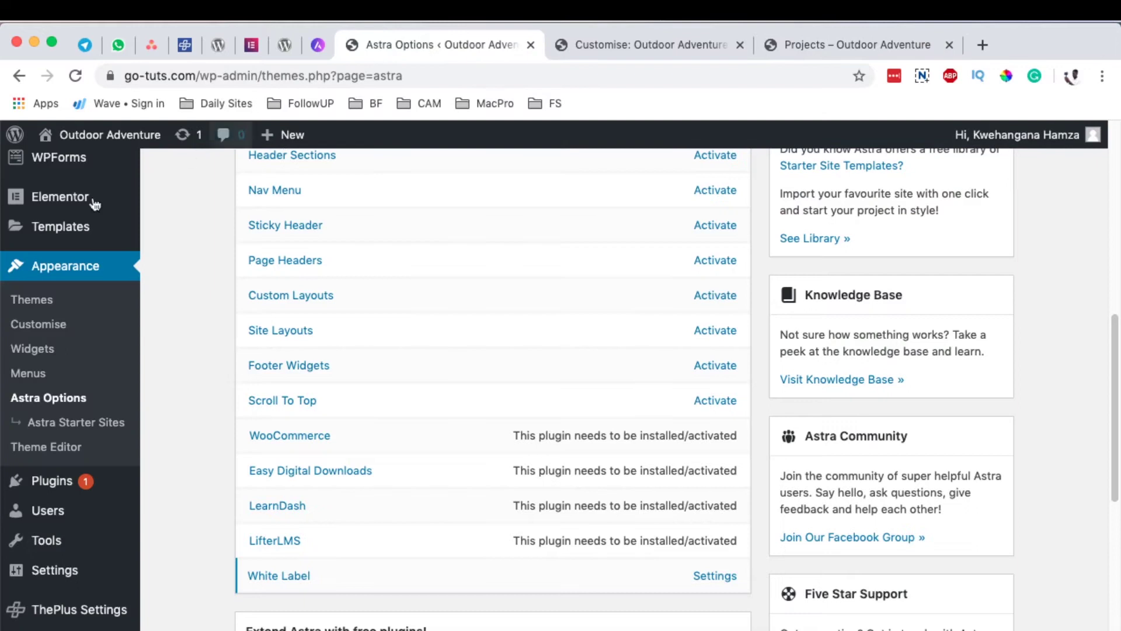
scroll(486, 377, "up", 4)
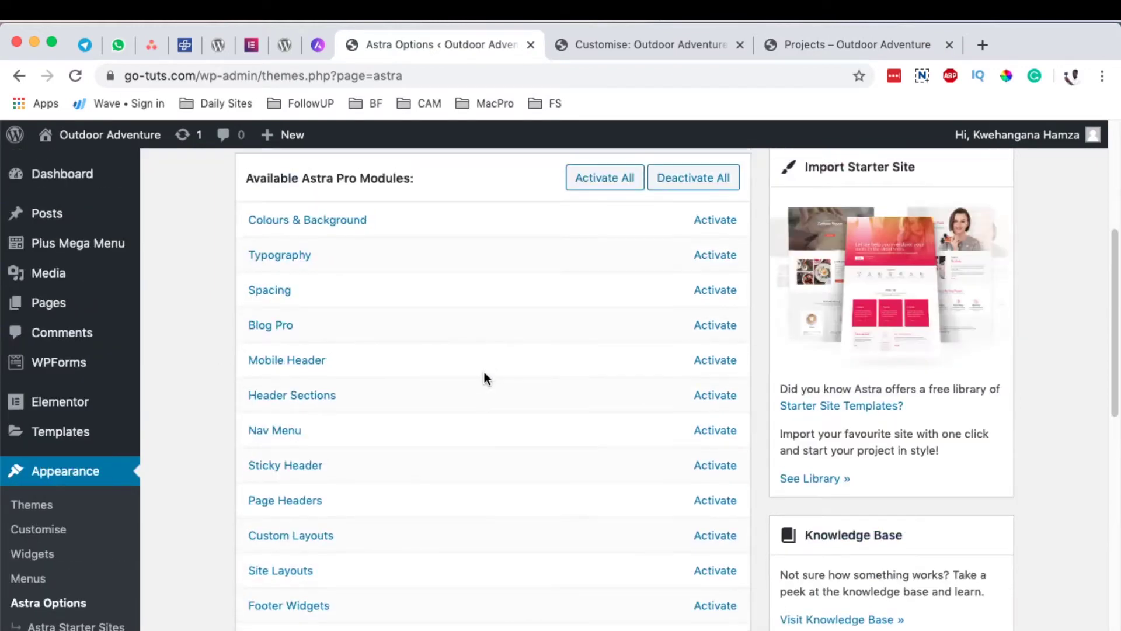
scroll(516, 349, "down", 3)
scroll(517, 350, "down", 2)
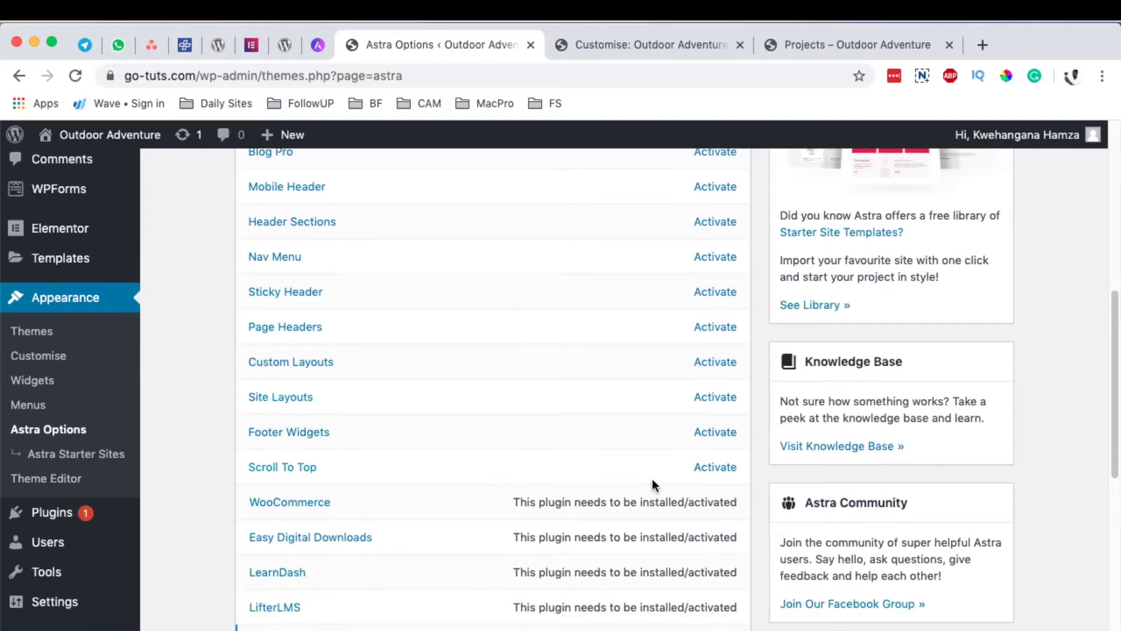
left_click(724, 468)
key("ctrl+Tab")
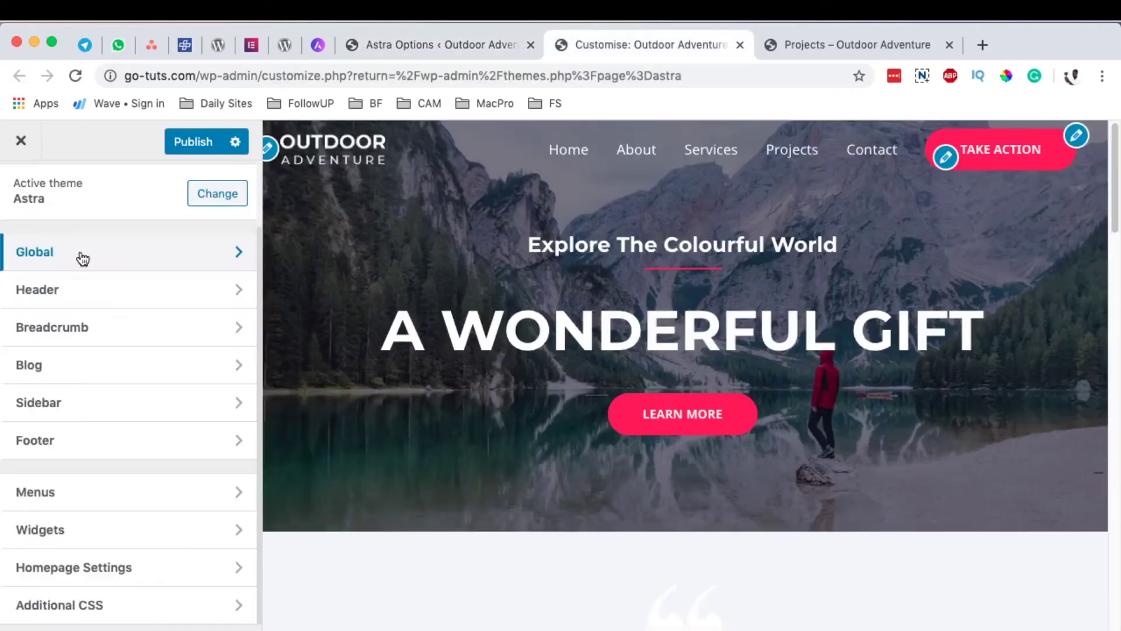
Open Global > Scroll To Top and keep Display On set to Desktop + Mobile.
left_click(180, 263)
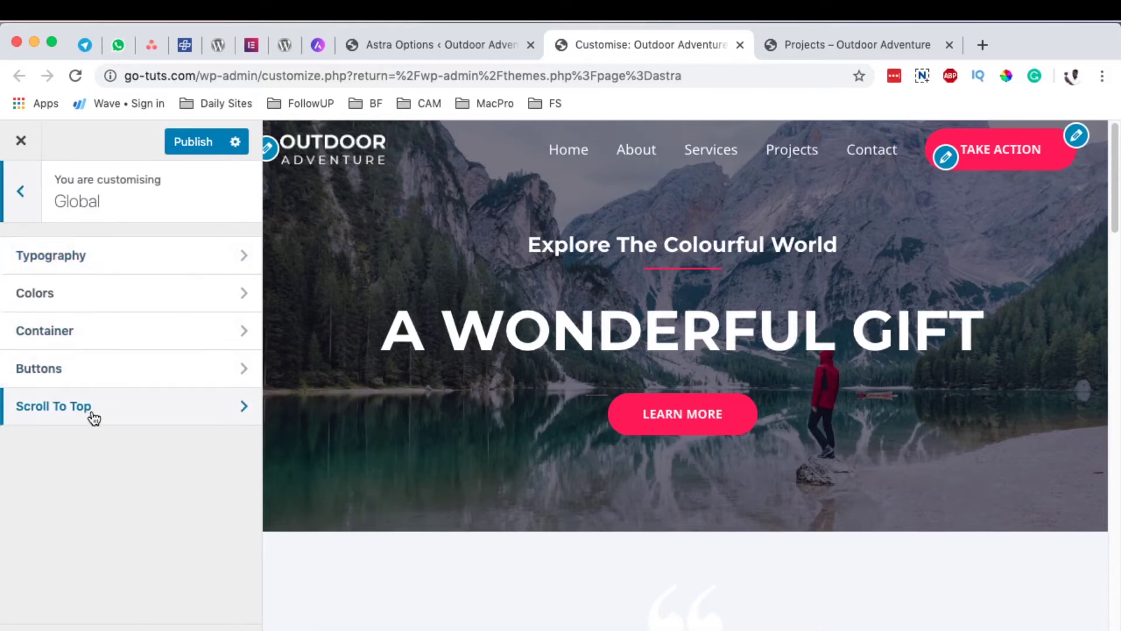
left_click(92, 417)
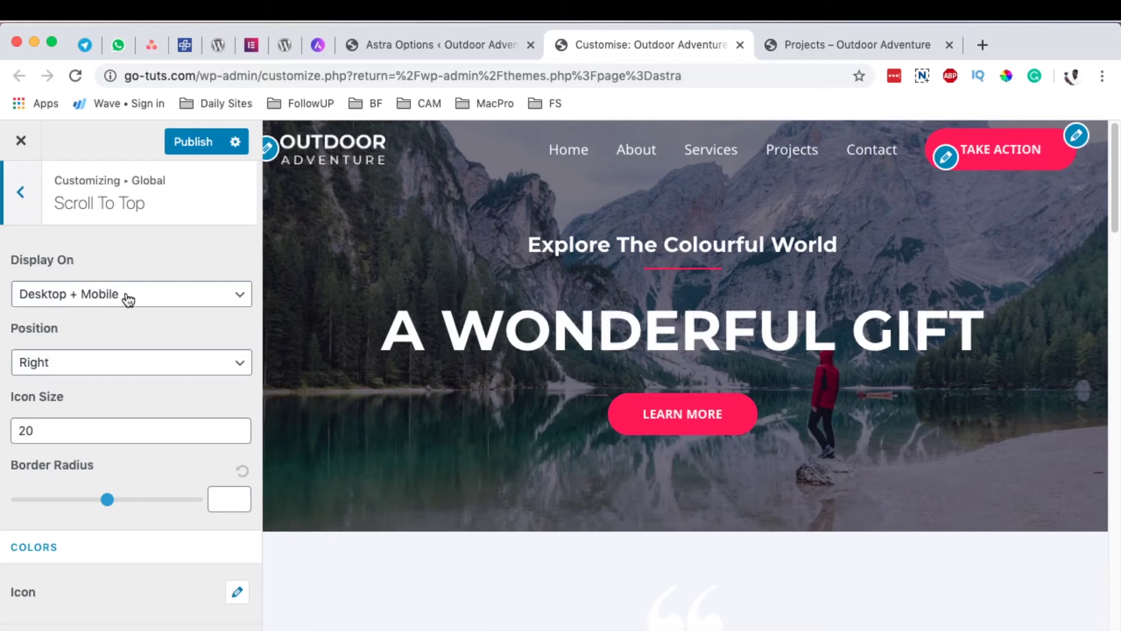
left_click(97, 297)
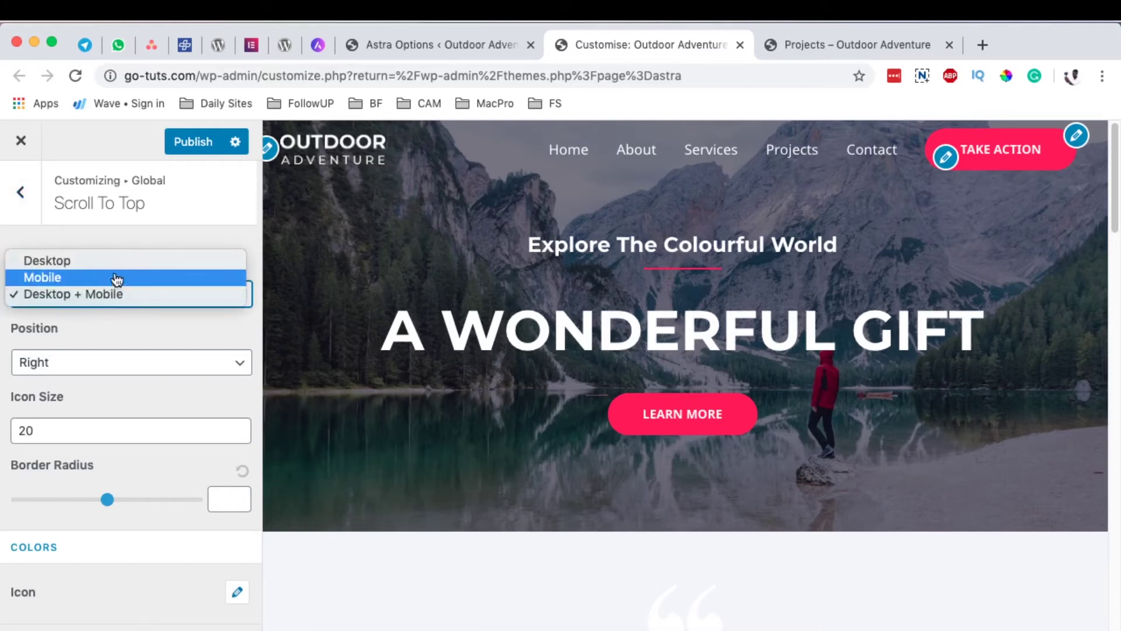
left_click(168, 243)
Try the button on the left side, then set its position back to Right.
scroll(650, 500, "down", 8)
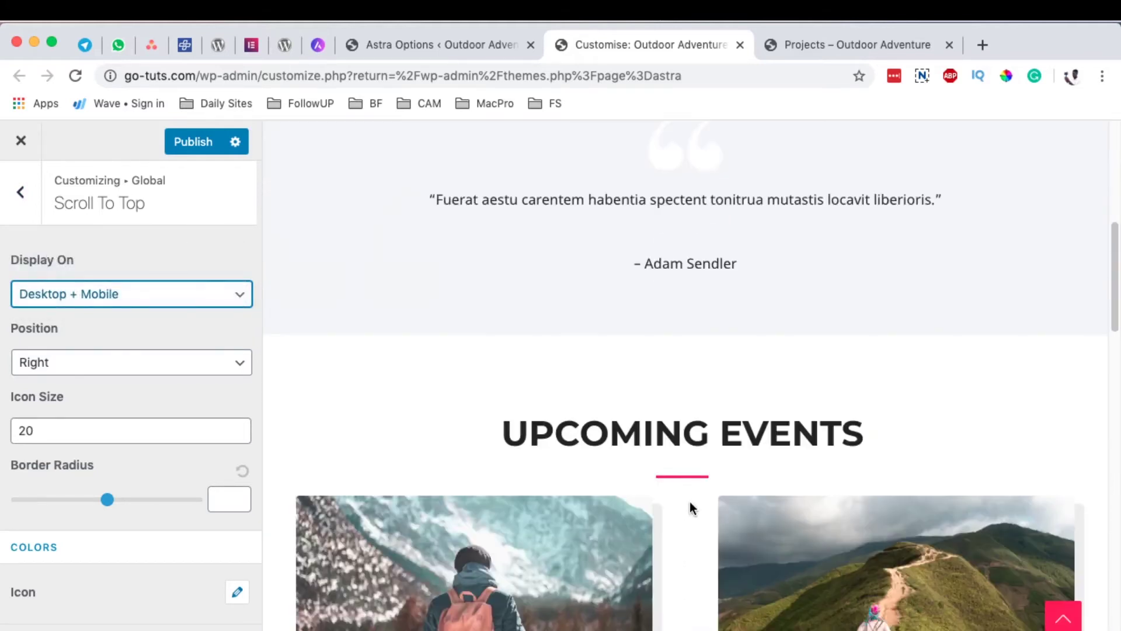
left_click(47, 367)
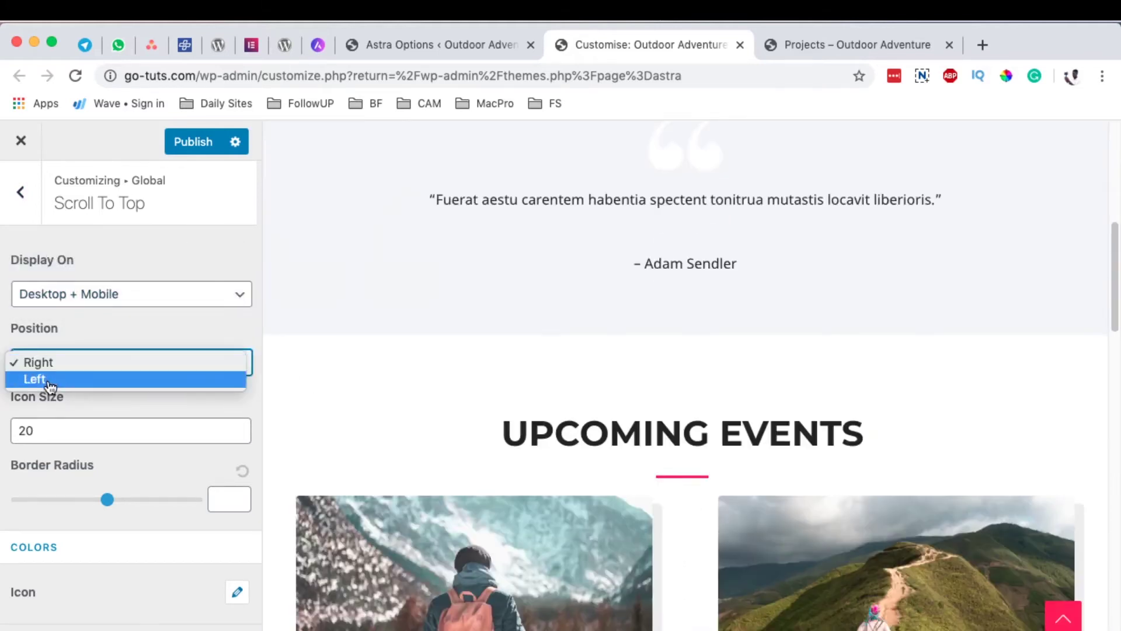
left_click(51, 385)
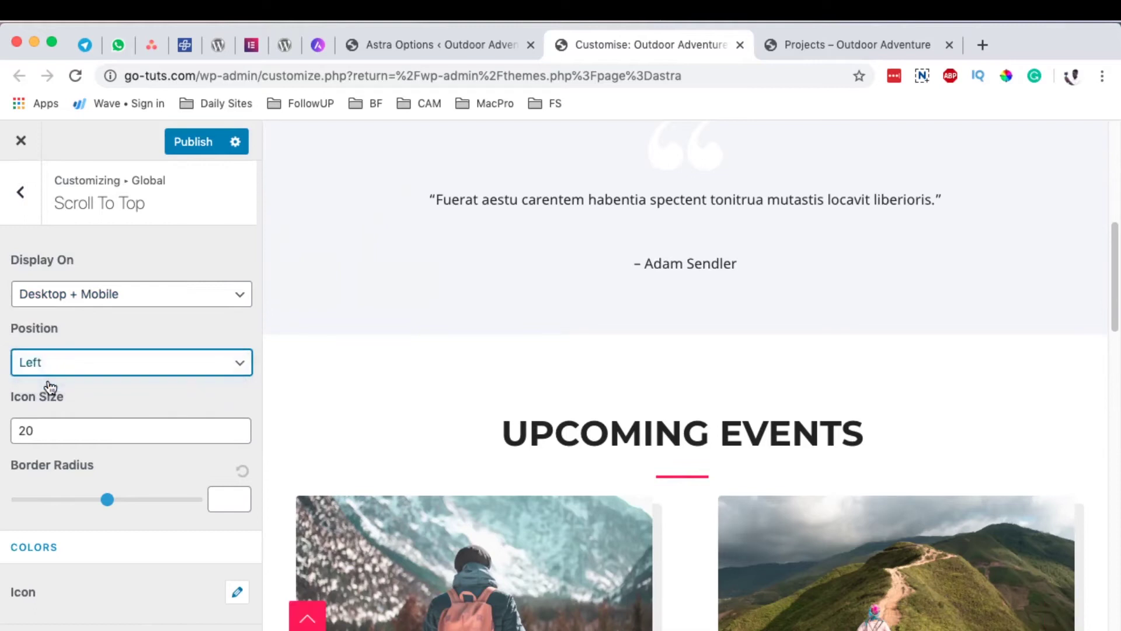
left_click(144, 369)
left_click(136, 346)
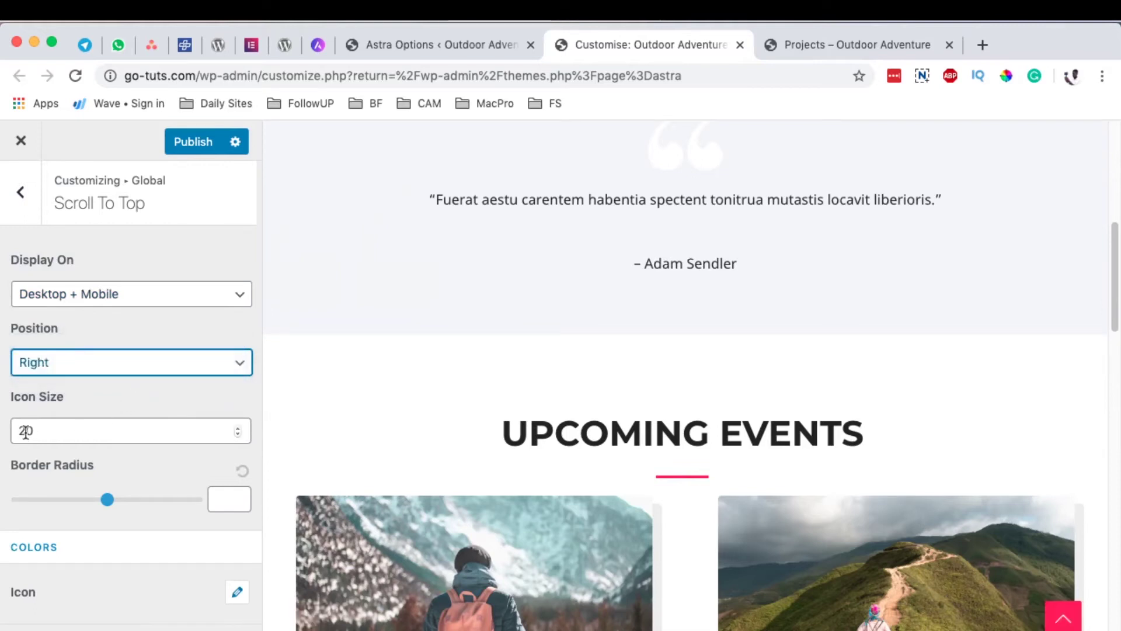
Set the icon size to 15 and bring up the icon colour options.
left_click_drag(26, 432, 7, 438)
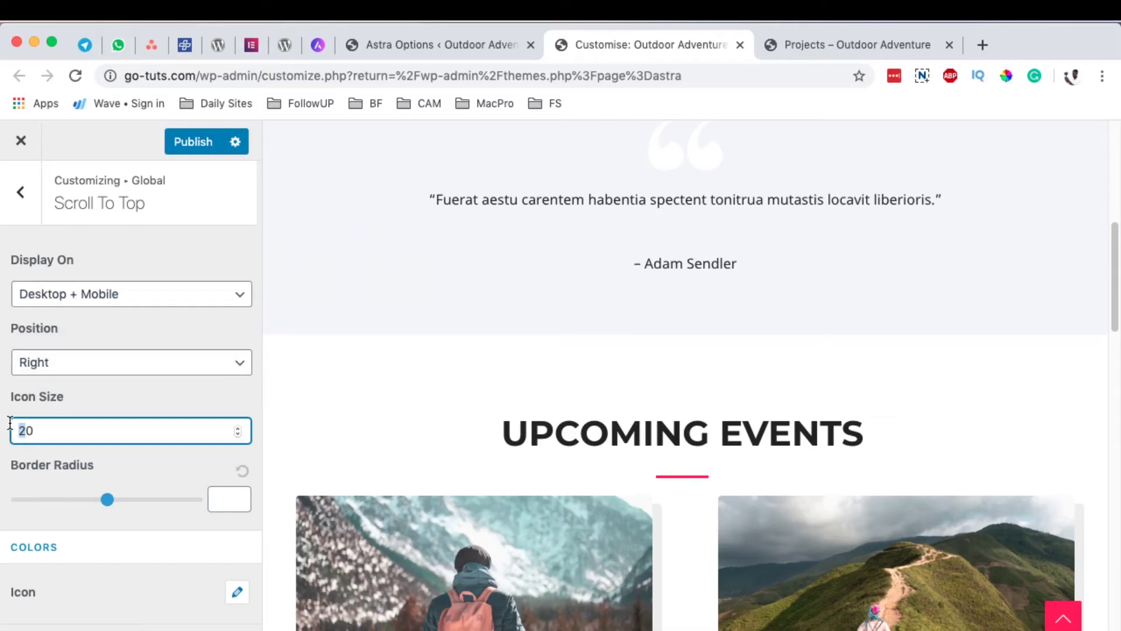
type("1")
left_click_drag(28, 428, 5, 436)
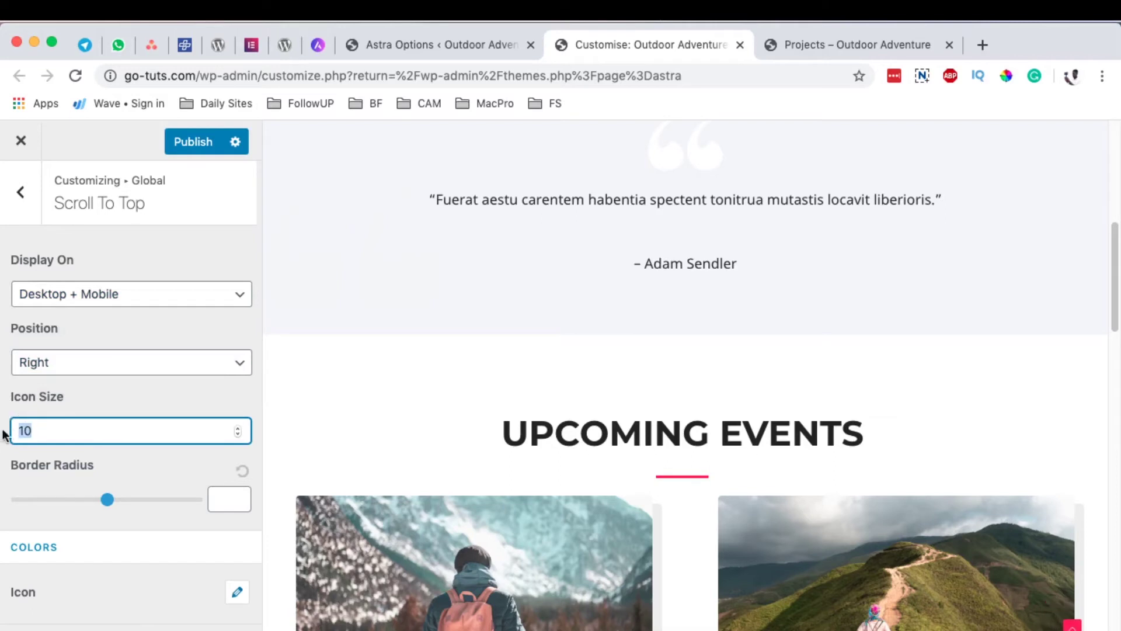
type("25")
left_click_drag(36, 432, 5, 435)
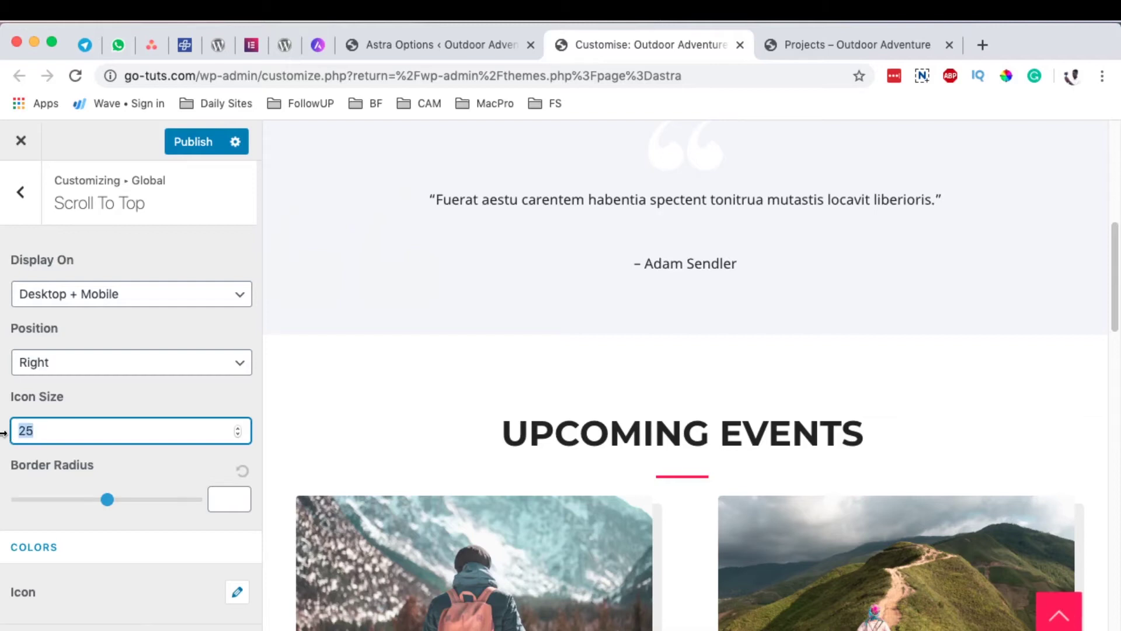
type("15")
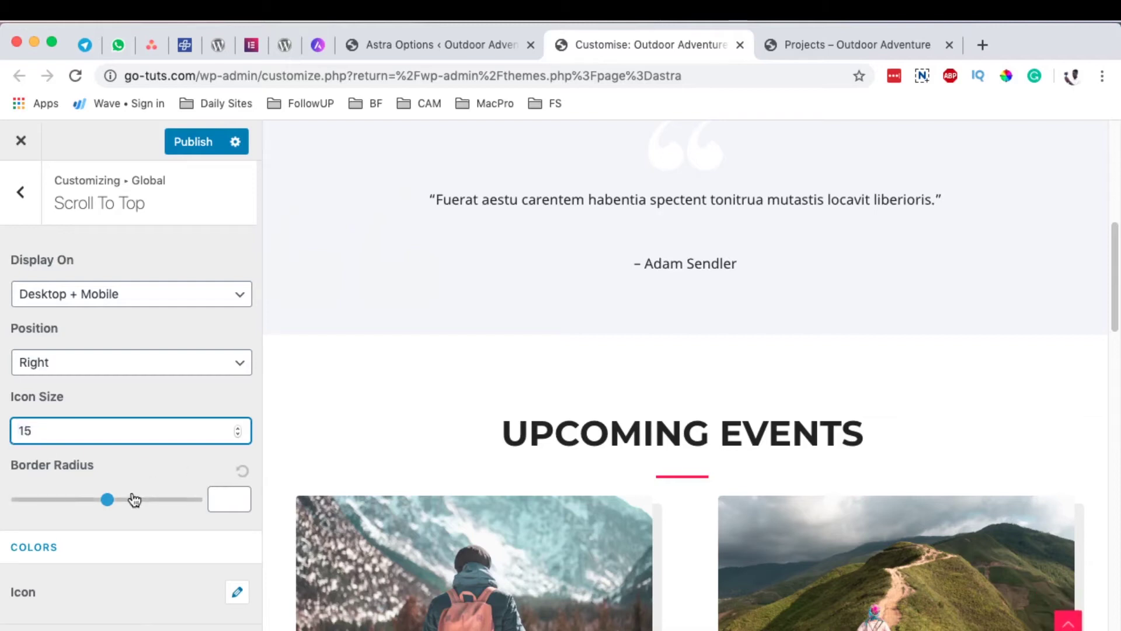
left_click(58, 512)
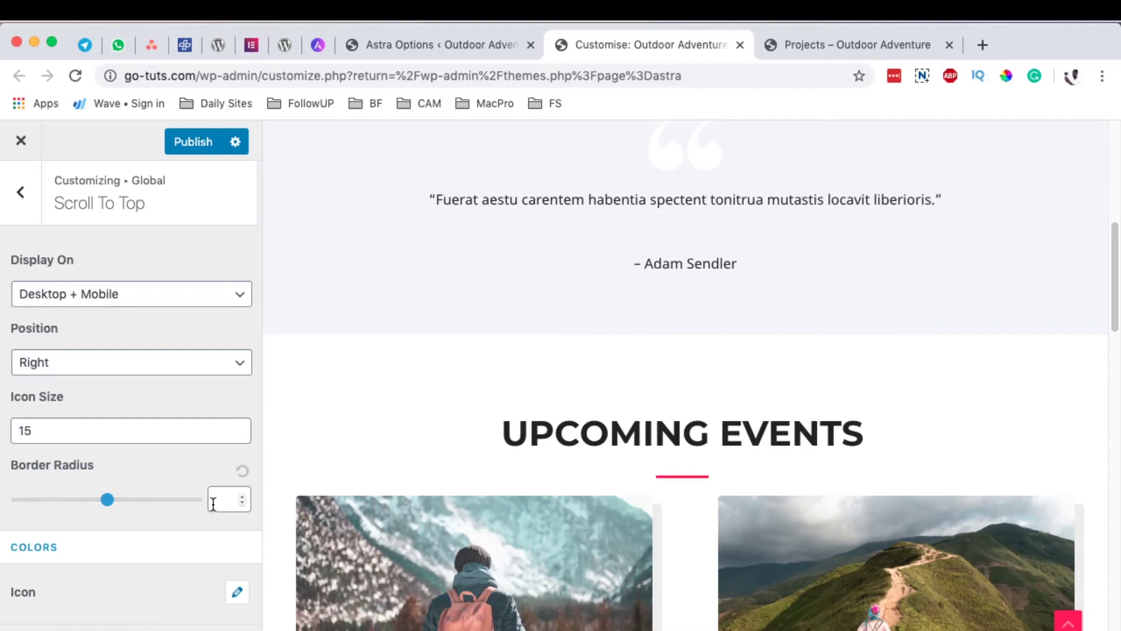
left_click(237, 592)
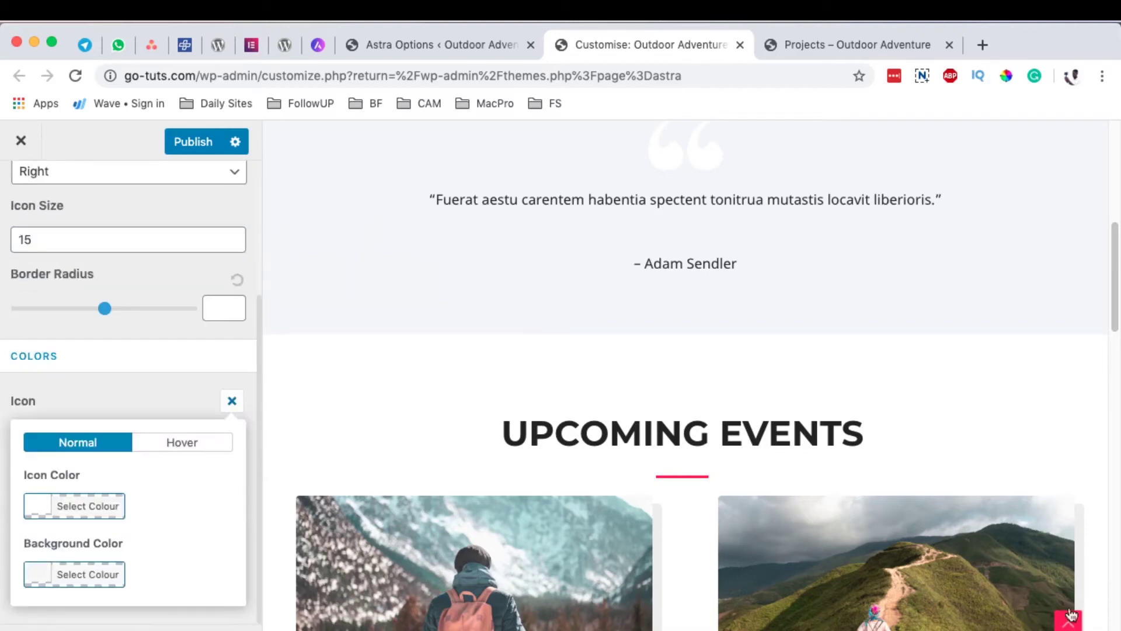
Try a purple button background, then clear the hover background colour.
left_click(44, 577)
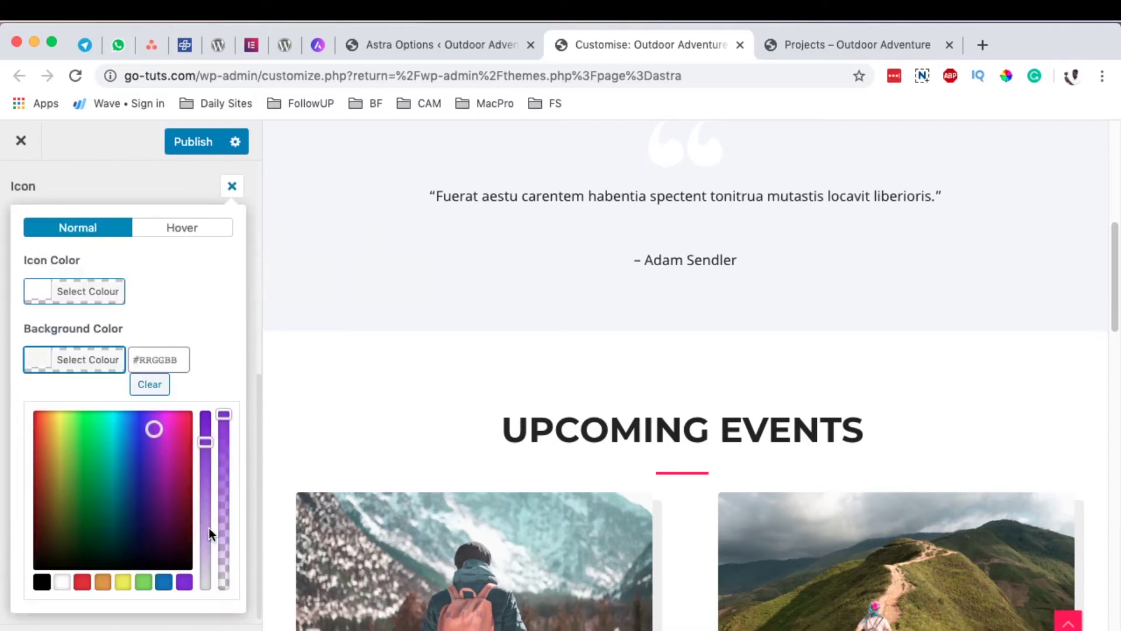
left_click(184, 582)
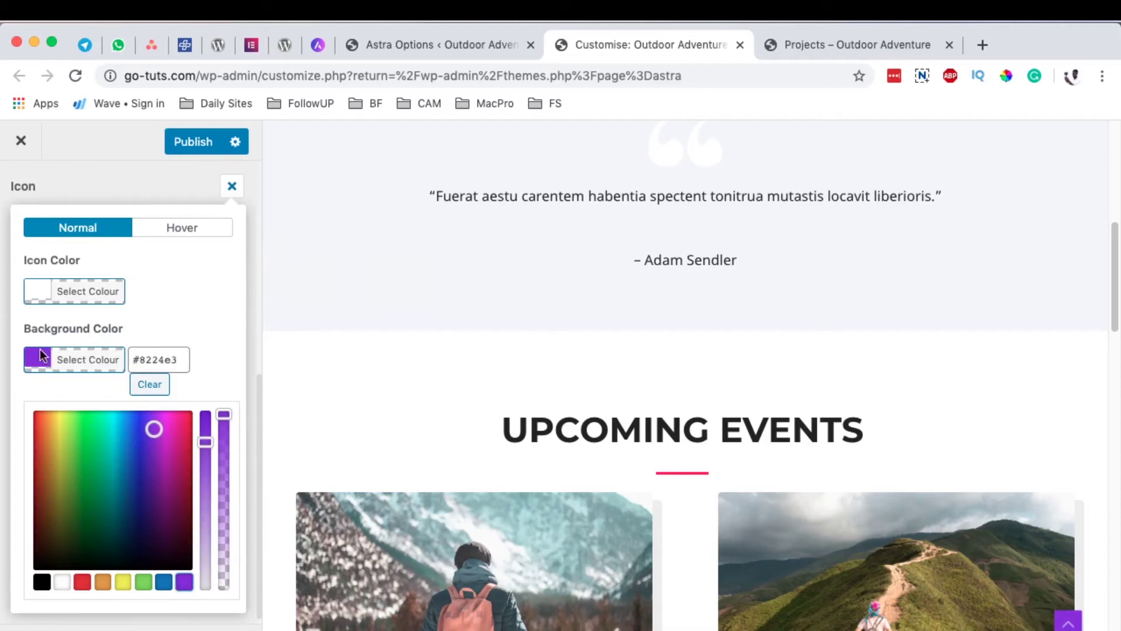
scroll(167, 235, "up", 5)
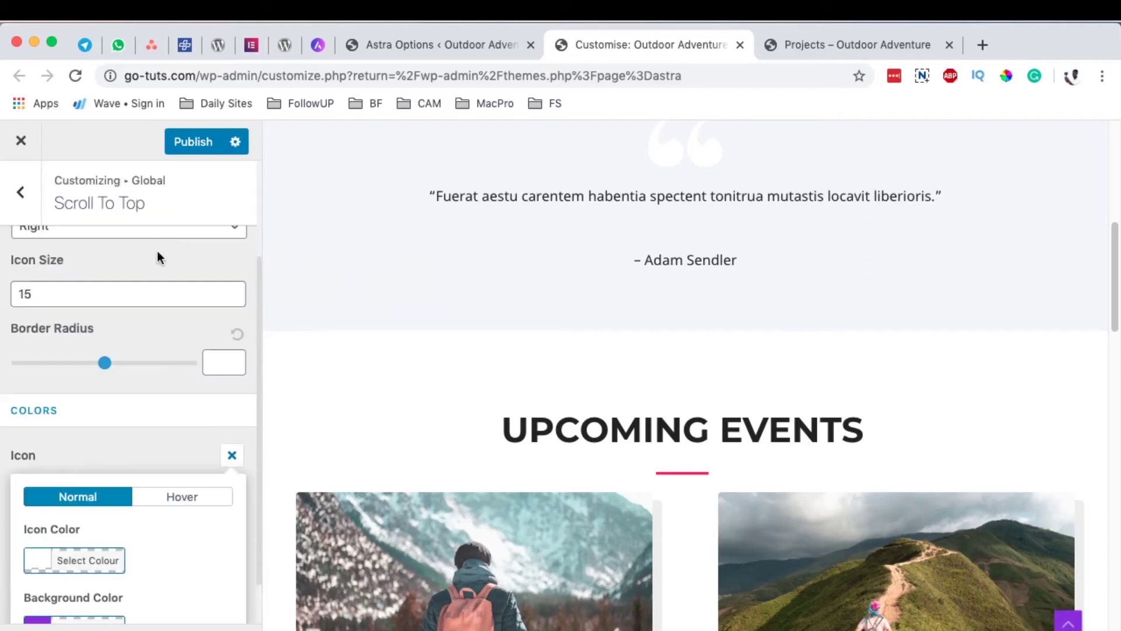
left_click(192, 495)
scroll(75, 517, "down", 2)
left_click(76, 574)
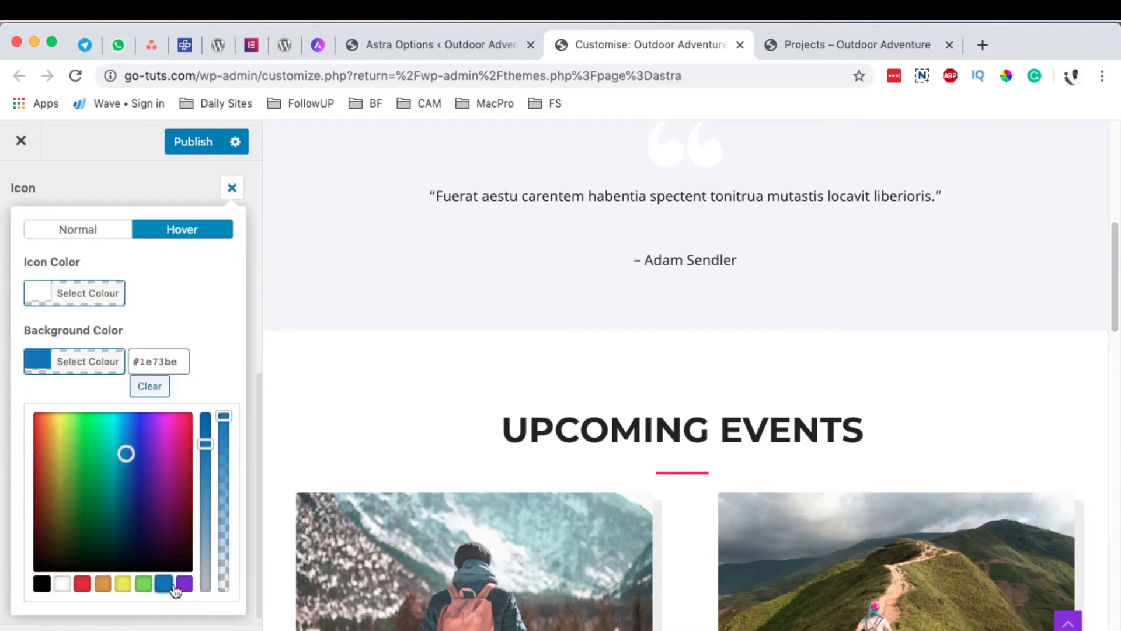
left_click(146, 395)
Remove the purple normal background colour and close the icon colour options.
left_click(116, 503)
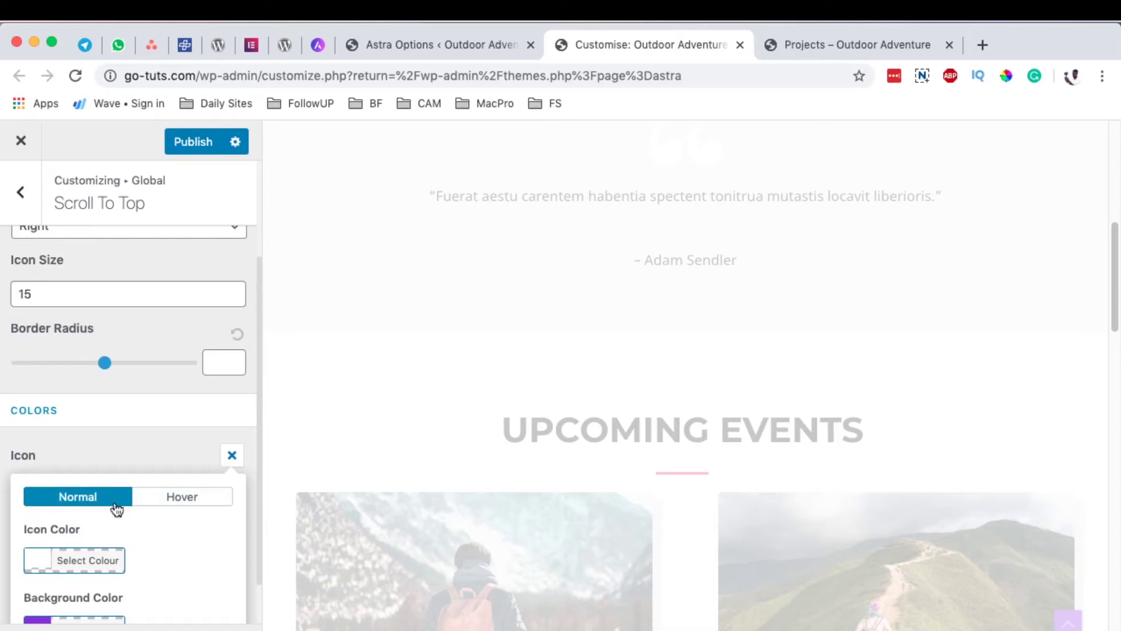
scroll(113, 572, "down", 2)
left_click(41, 574)
scroll(217, 550, "down", 3)
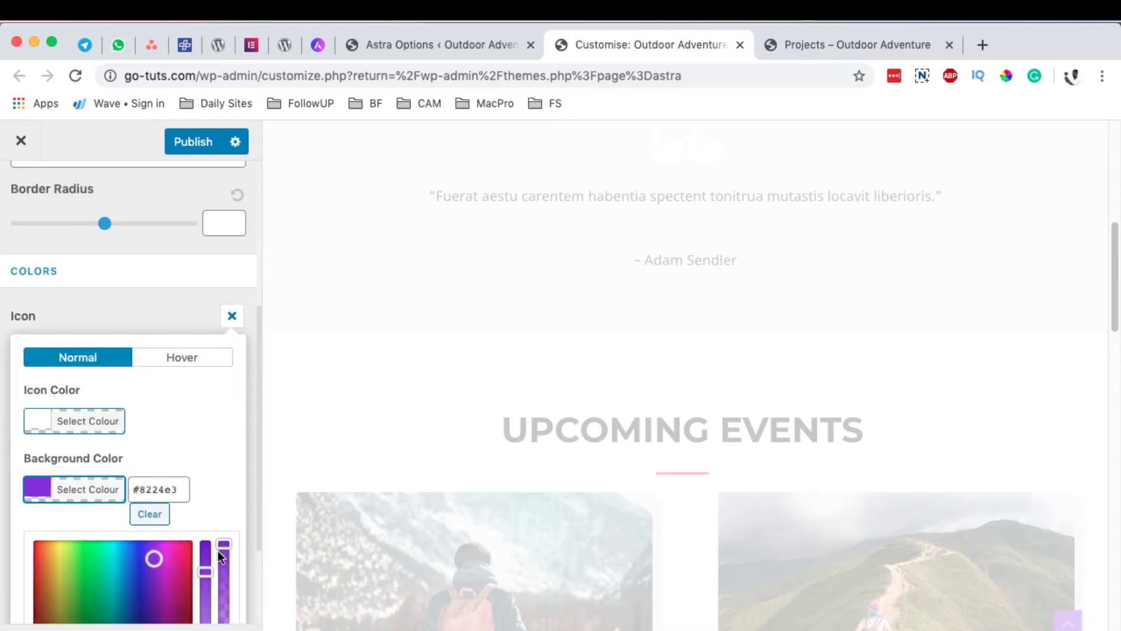
left_click(150, 515)
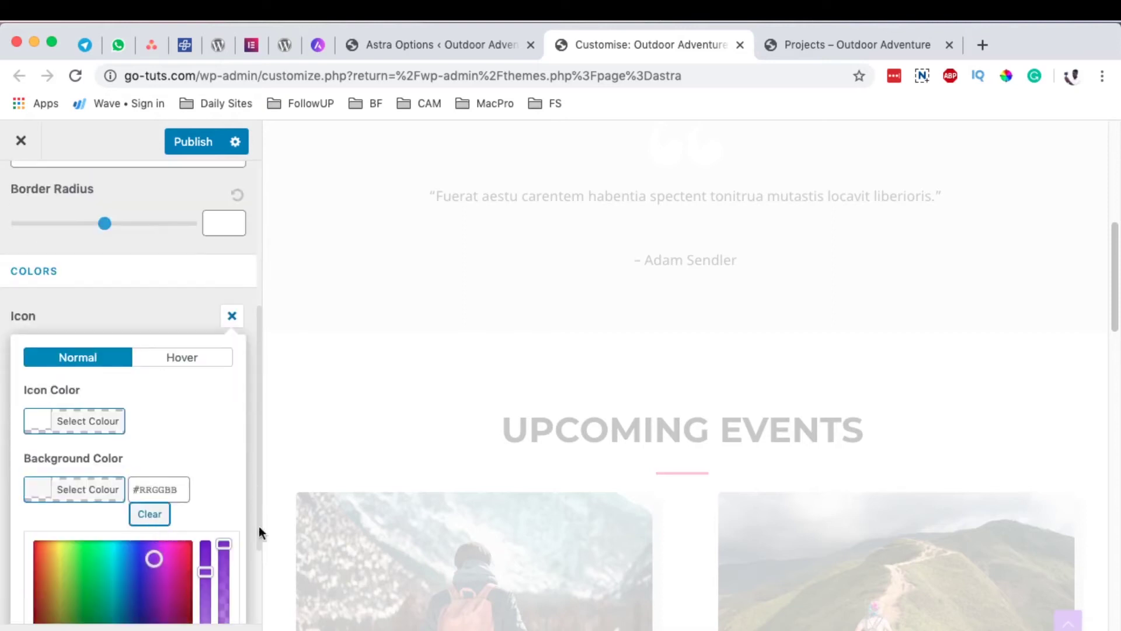
left_click(233, 319)
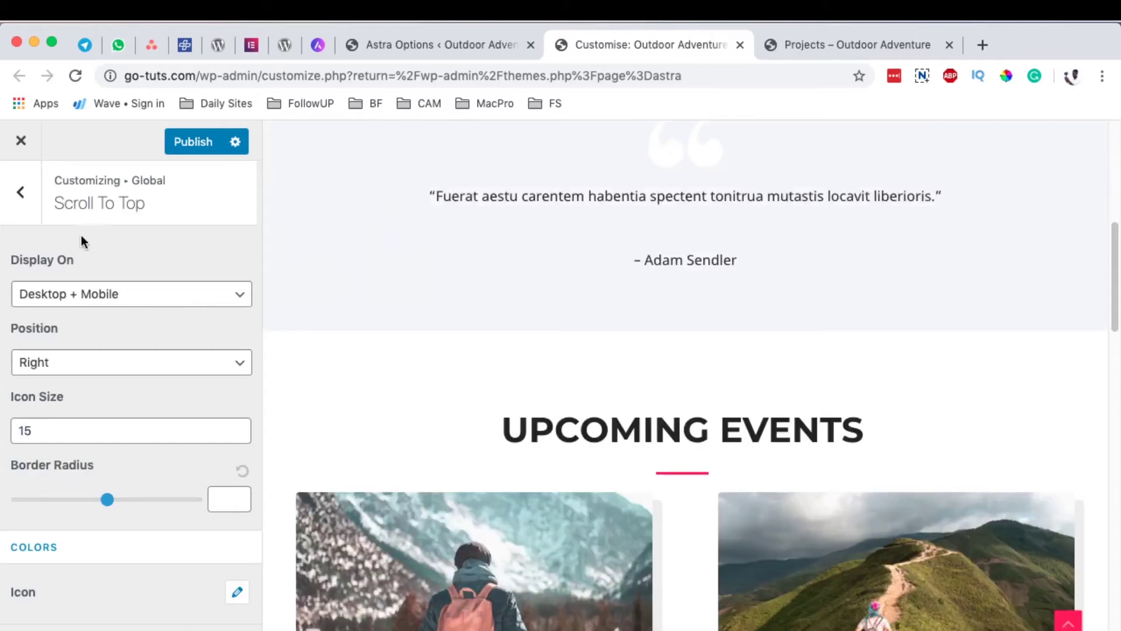
left_click(20, 191)
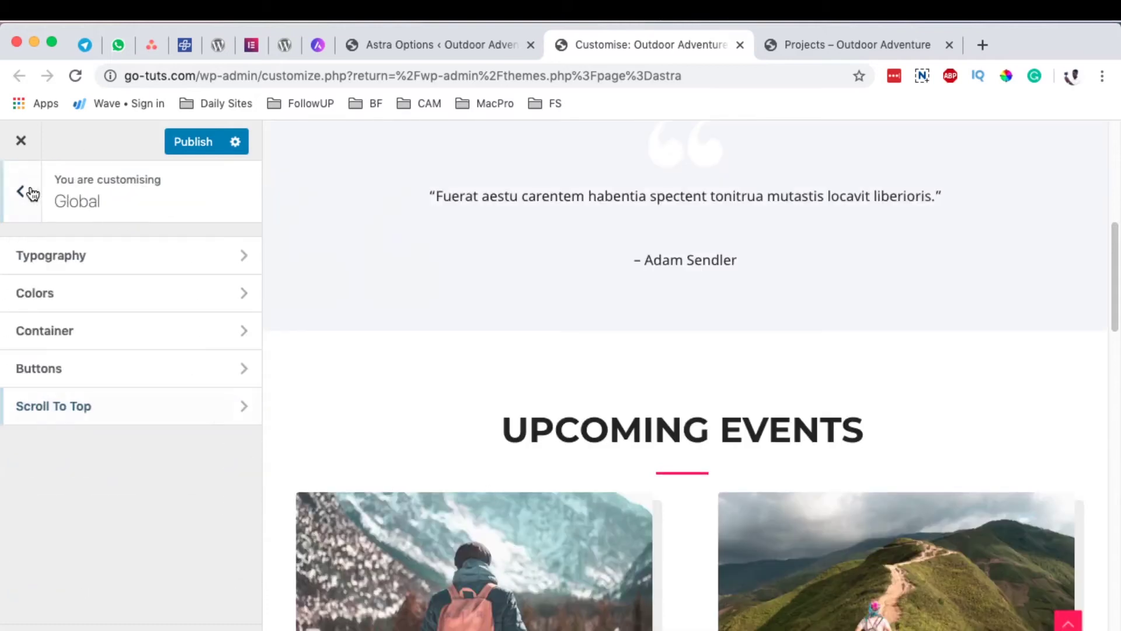
left_click(46, 301)
left_click(52, 258)
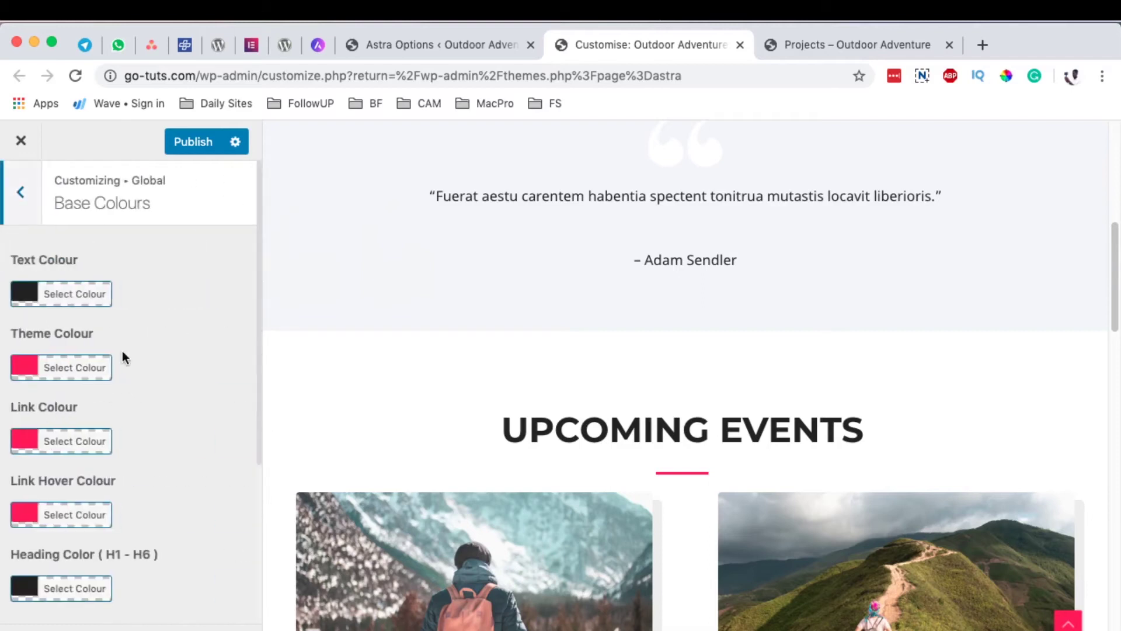
left_click(24, 204)
left_click(26, 209)
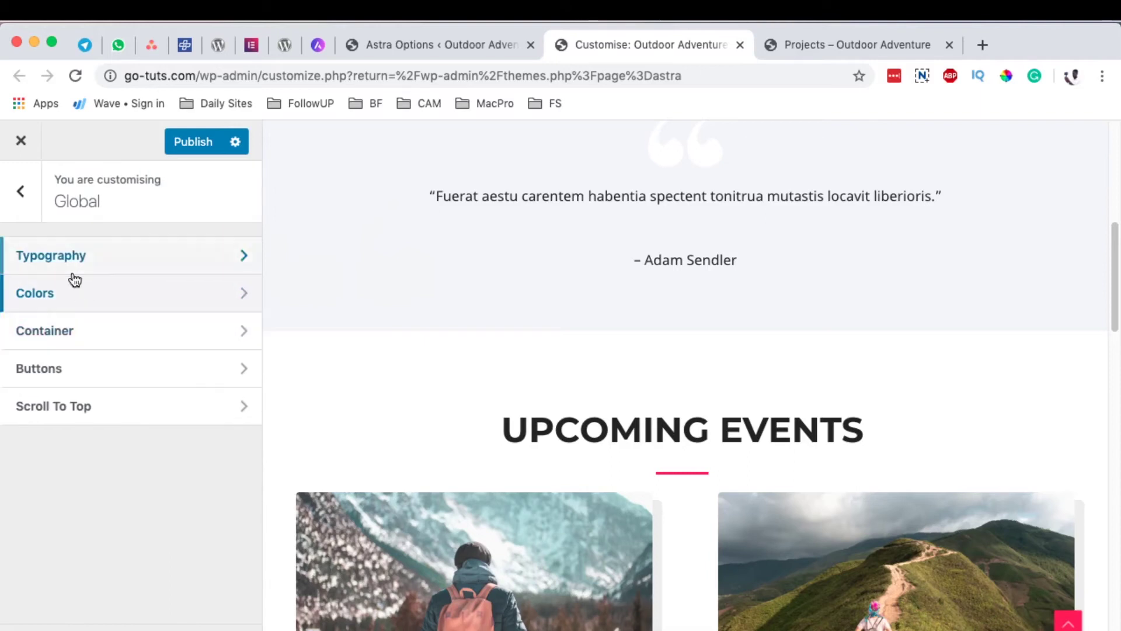
left_click(109, 397)
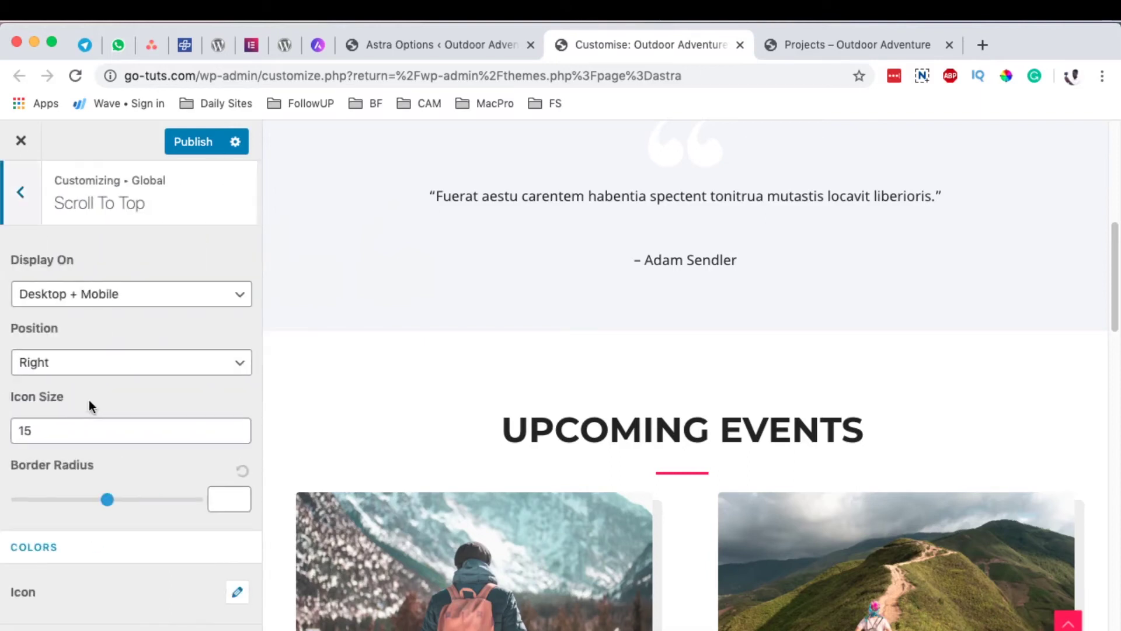
Preview the scroll-to-top button at tablet and mobile widths with Desktop + Mobile display.
left_click(123, 286)
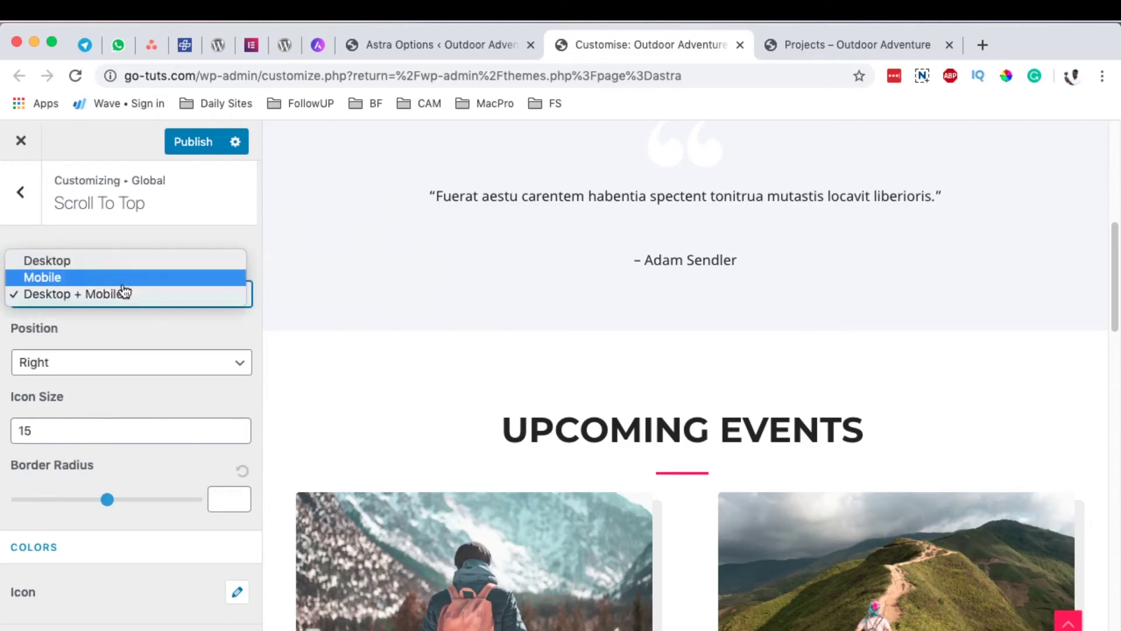
left_click(195, 336)
left_click(207, 624)
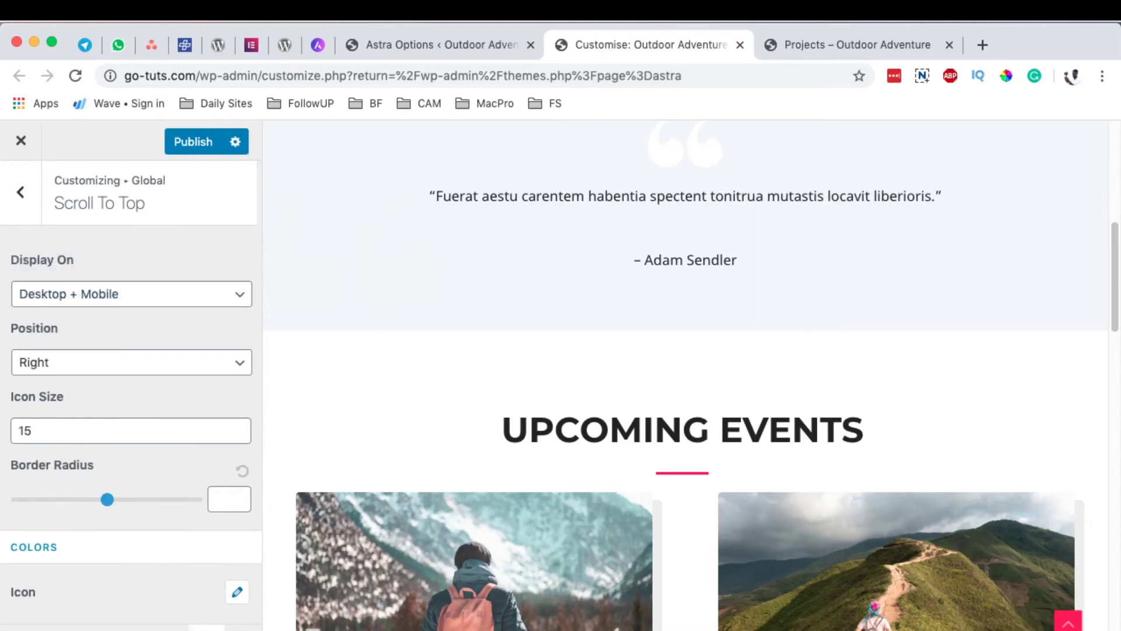
scroll(751, 535, "down", 10)
scroll(941, 520, "down", 10)
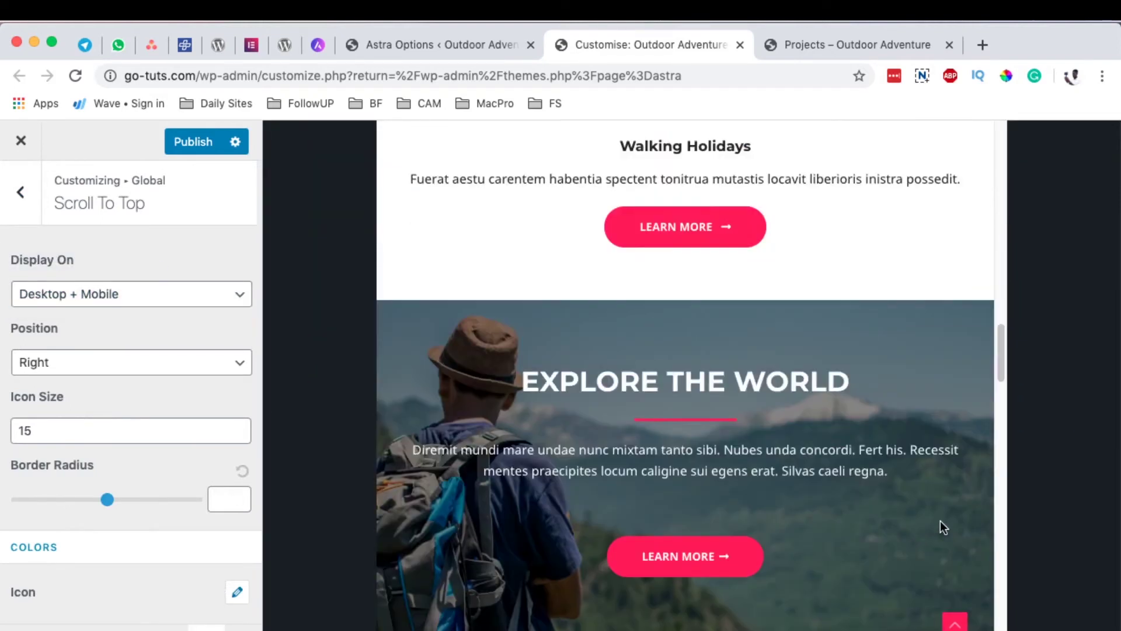
left_click(242, 626)
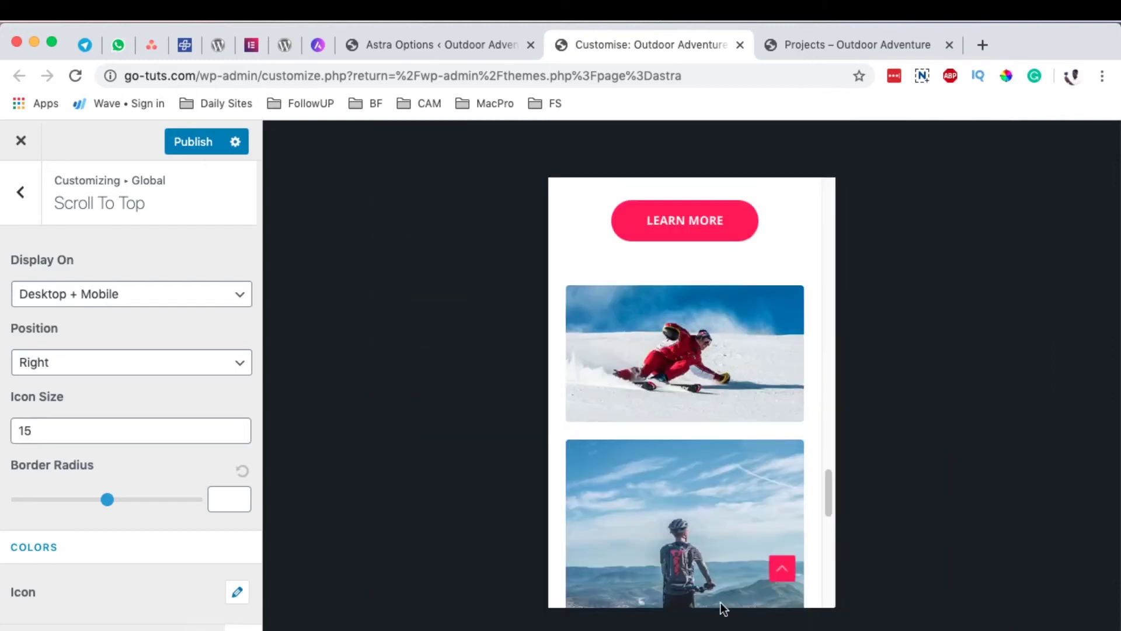
scroll(759, 566, "down", 10)
left_click(767, 564)
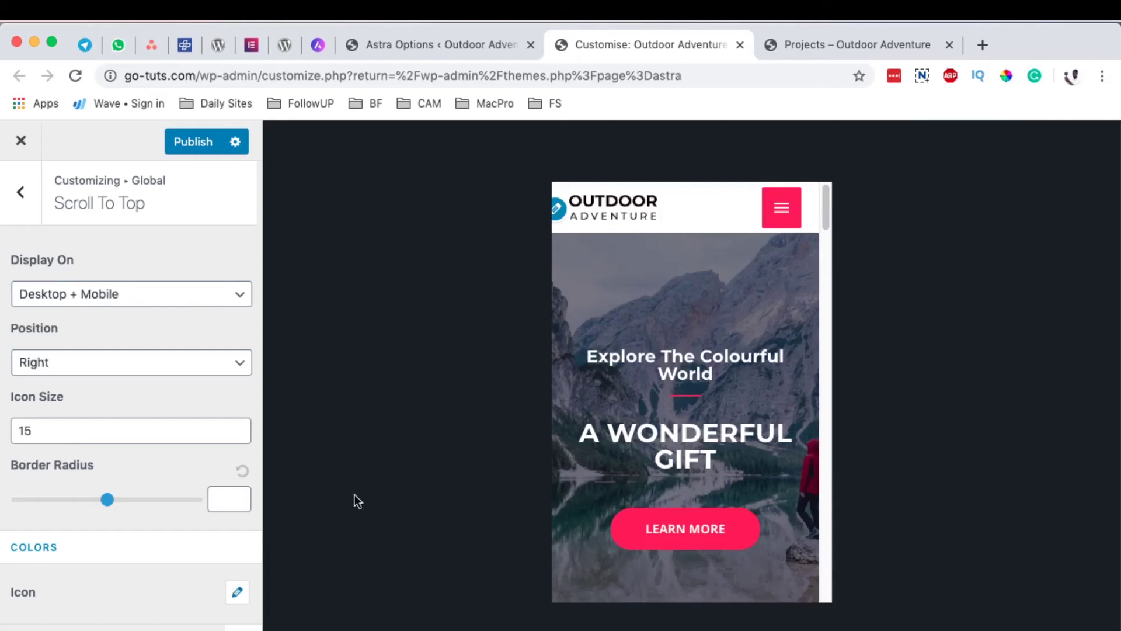
Test Display On set to Desktop only, then restore it to Desktop + Mobile.
left_click(73, 299)
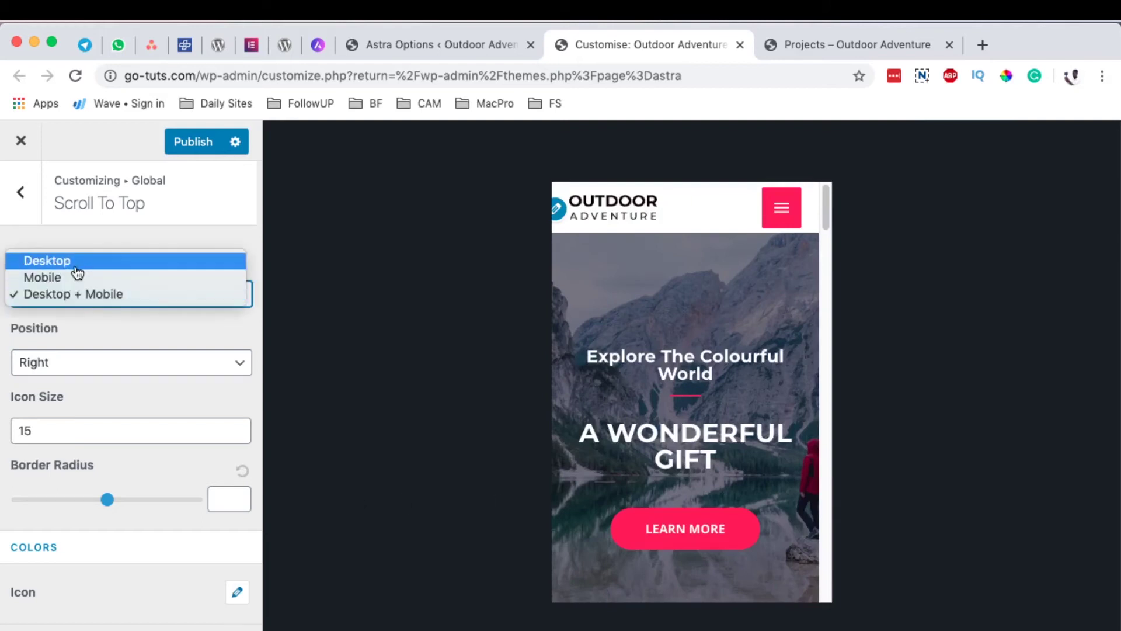
left_click(76, 263)
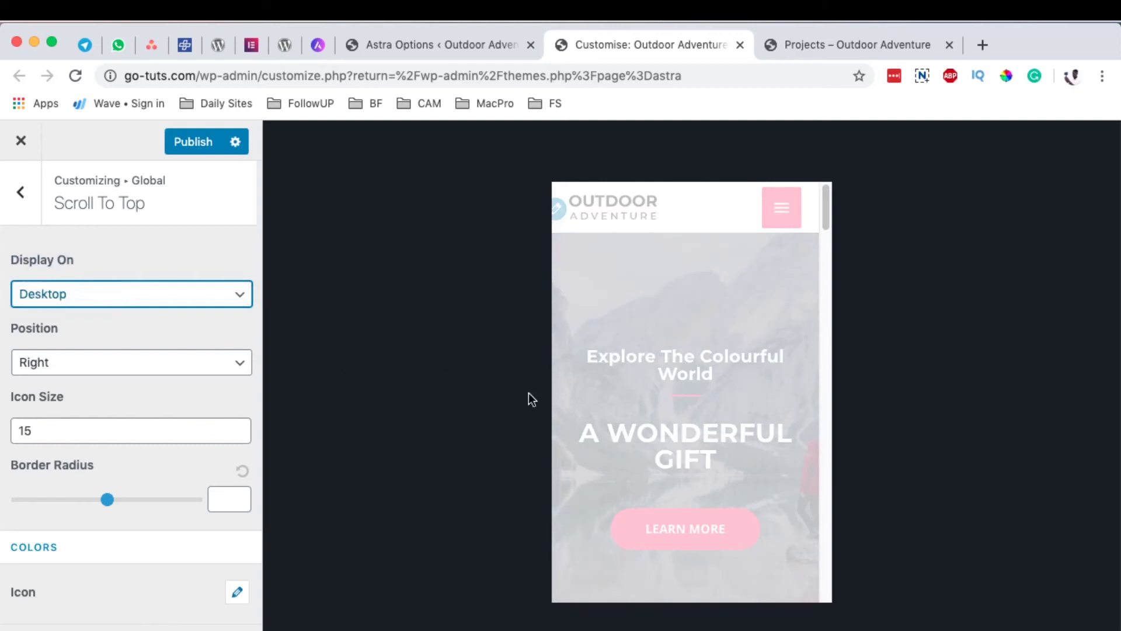
scroll(804, 445, "down", 10)
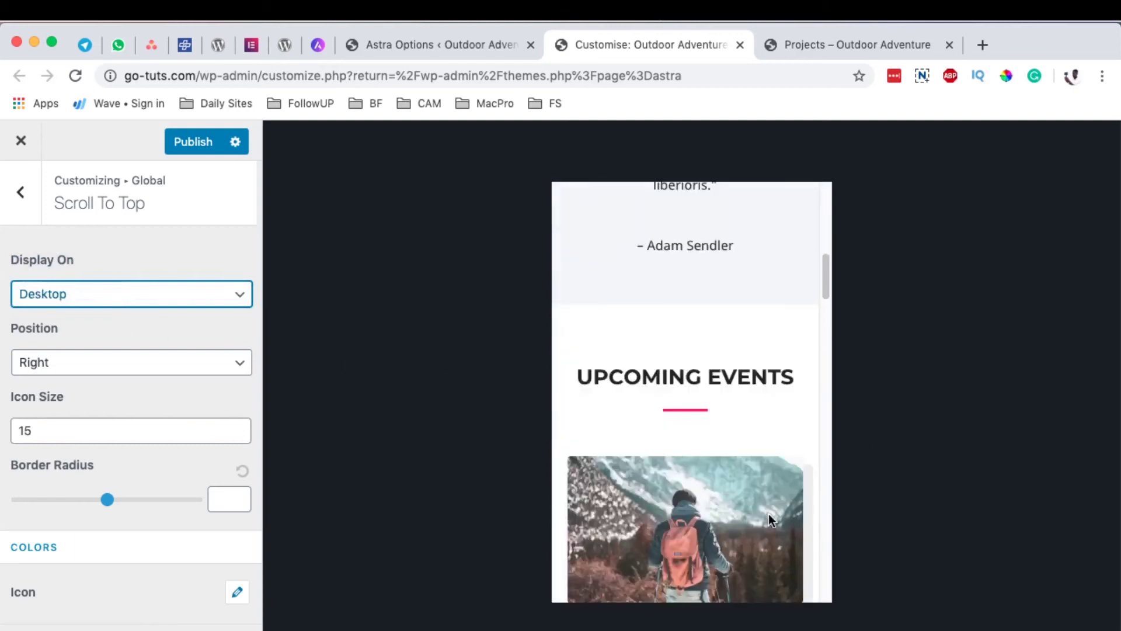
scroll(794, 566, "down", 15)
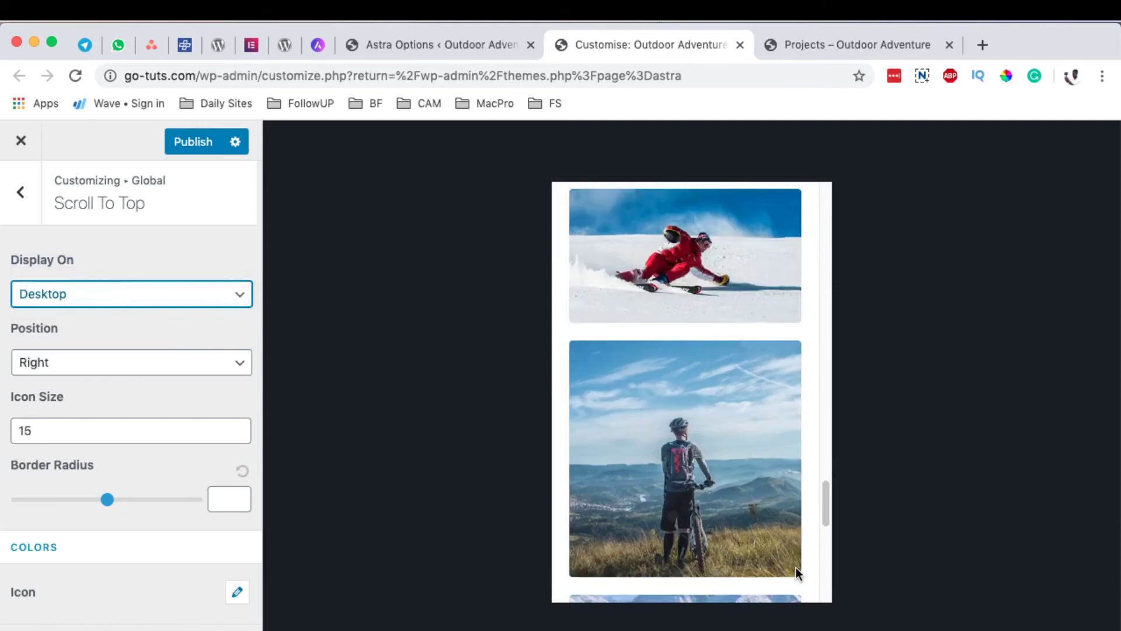
left_click(88, 298)
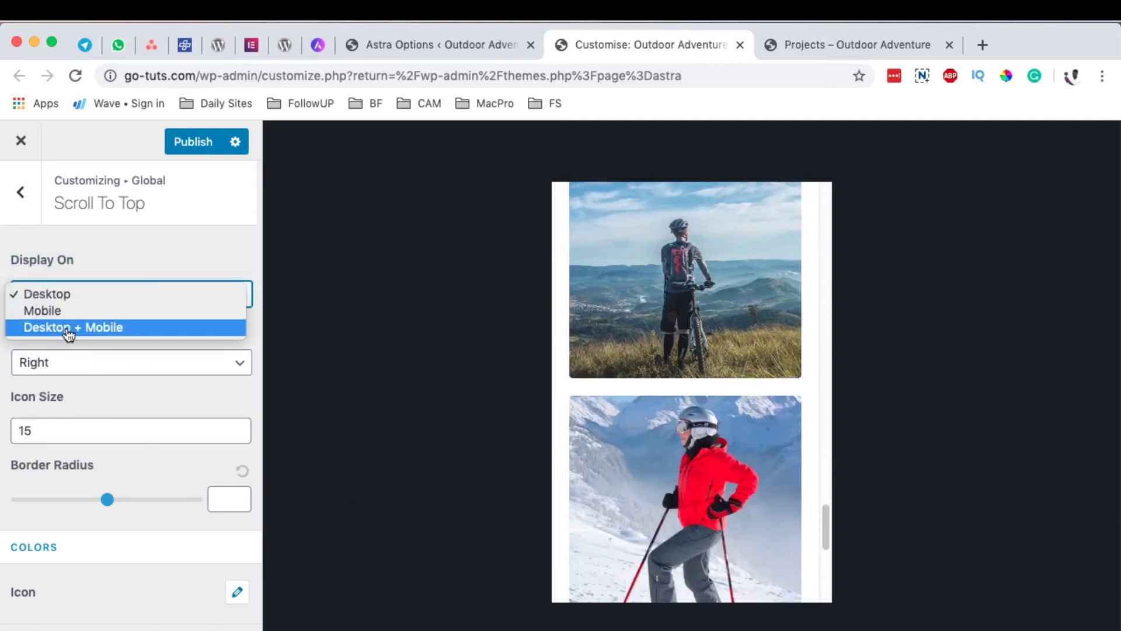
left_click(67, 327)
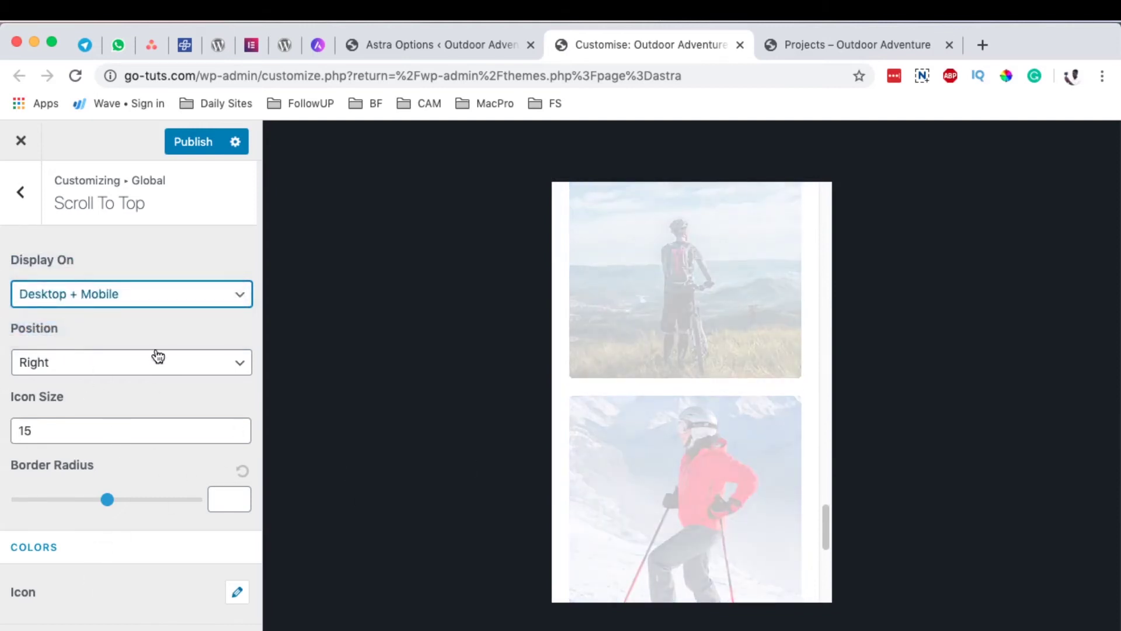
Publish the Scroll To Top settings and check the button on the live Projects page.
left_click(186, 143)
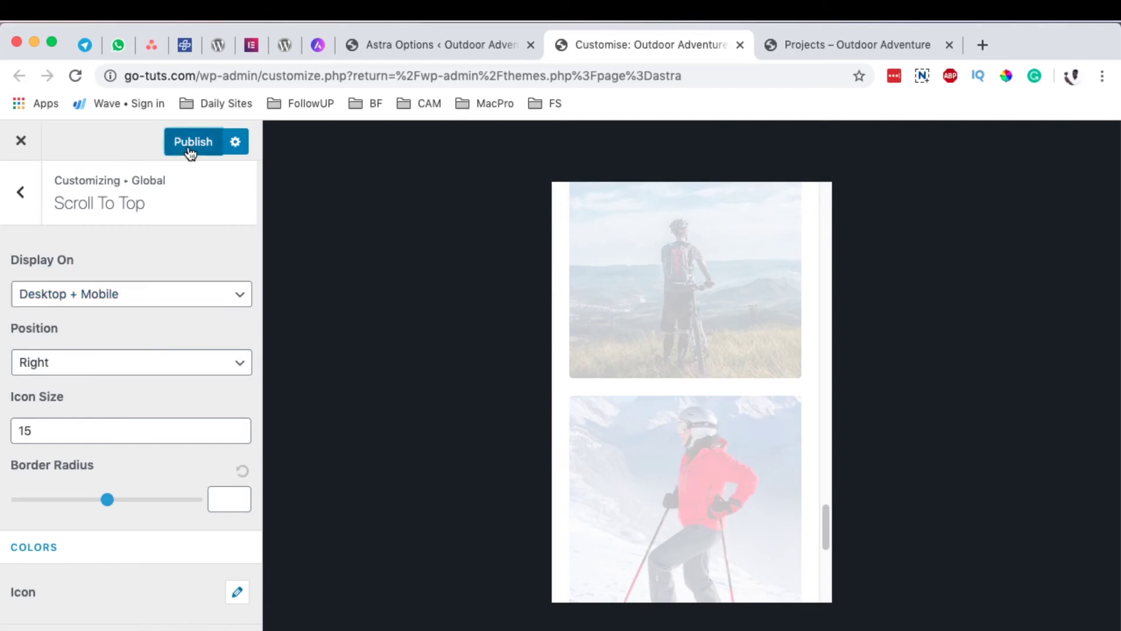
key("ctrl+Tab")
scroll(691, 474, "up", 2)
scroll(690, 478, "up", 15)
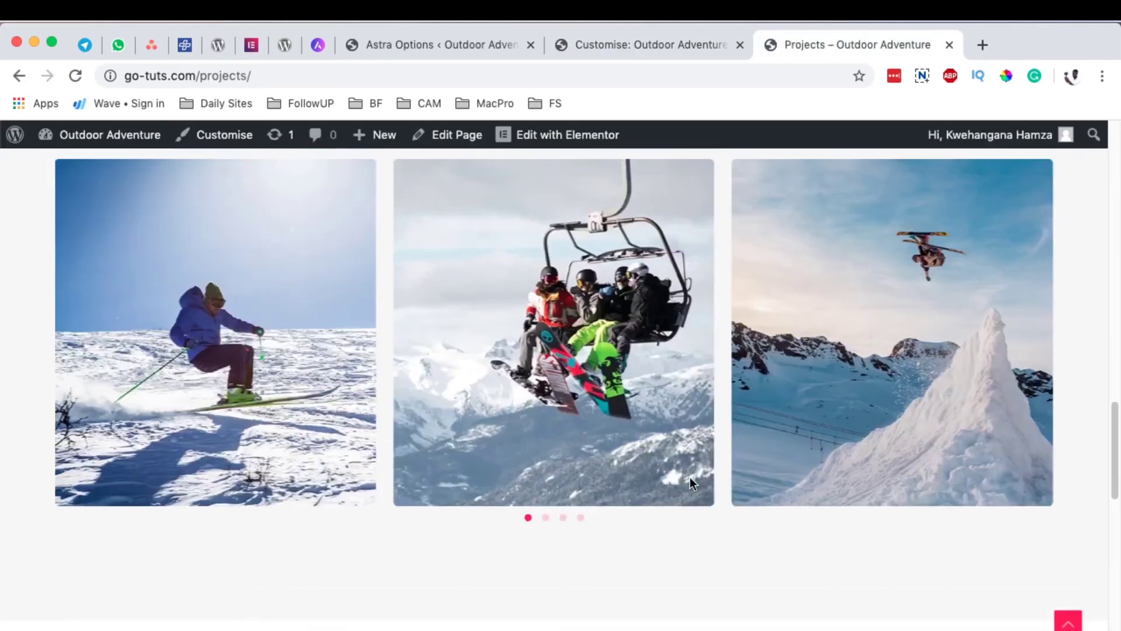
scroll(690, 475, "up", 3)
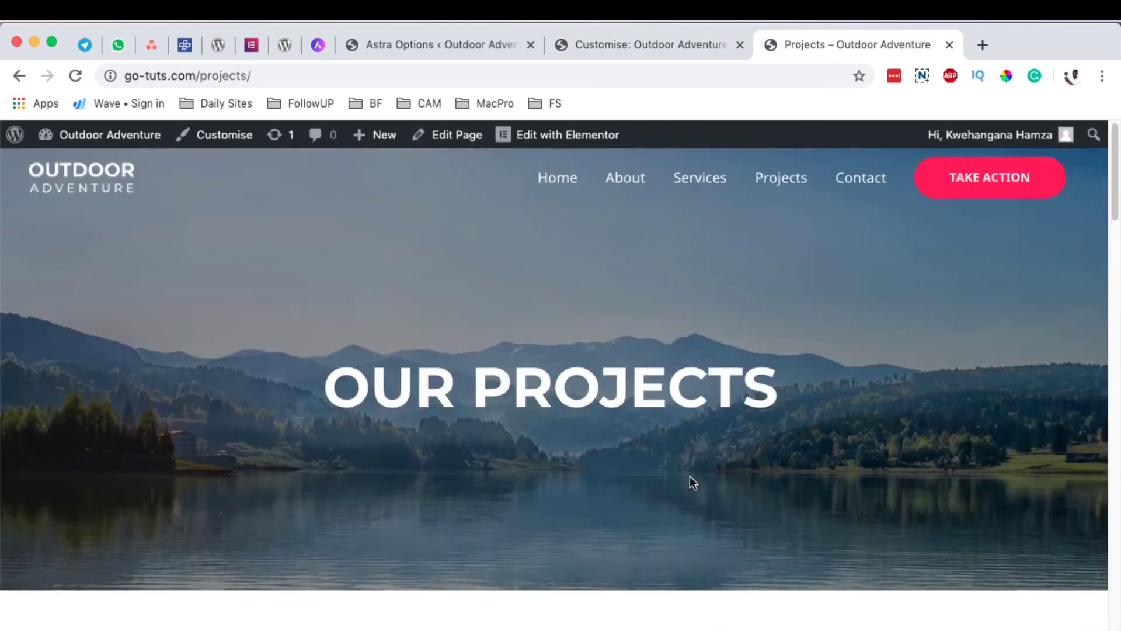
scroll(689, 476, "down", 20)
scroll(689, 475, "down", 6)
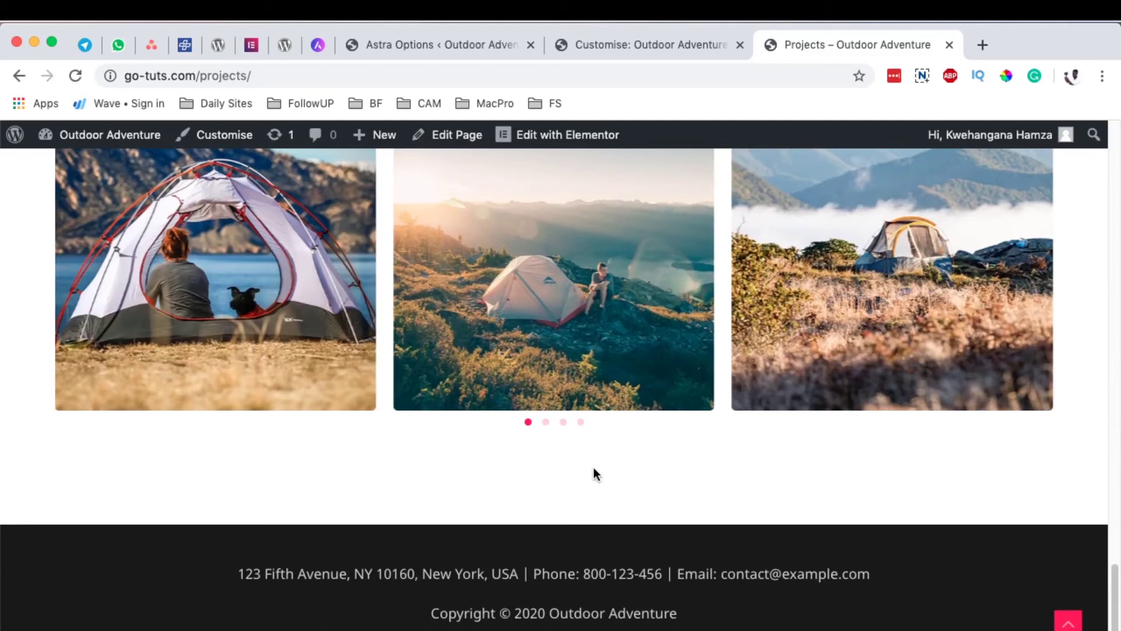
left_click(612, 41)
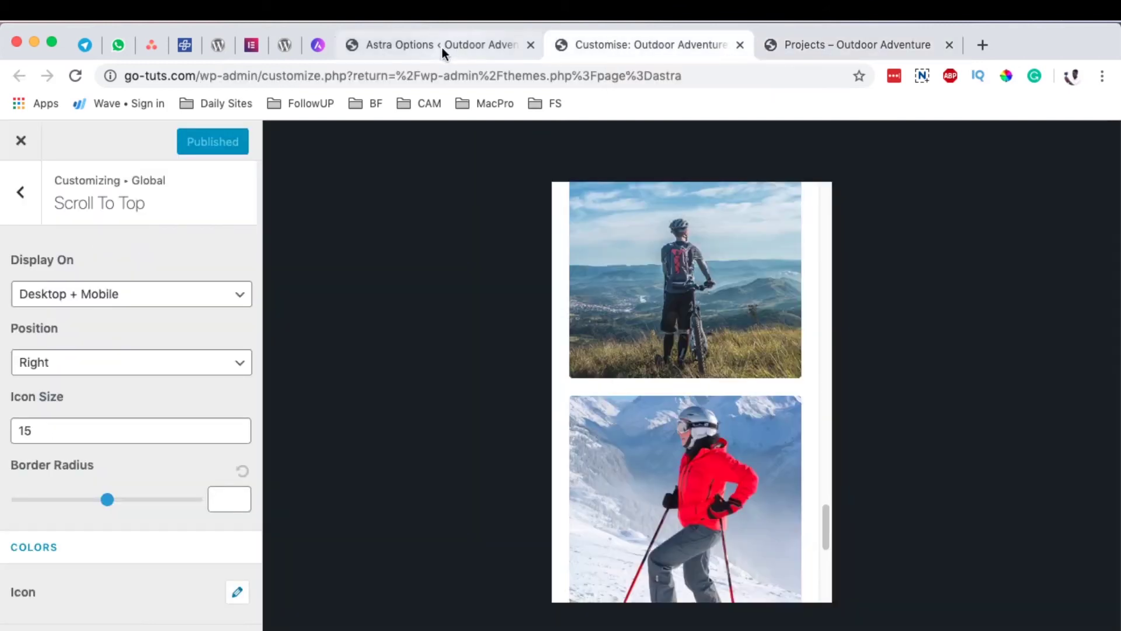
Return to Astra Options and scroll to the Scroll To Top row, confirming it is active.
left_click(429, 44)
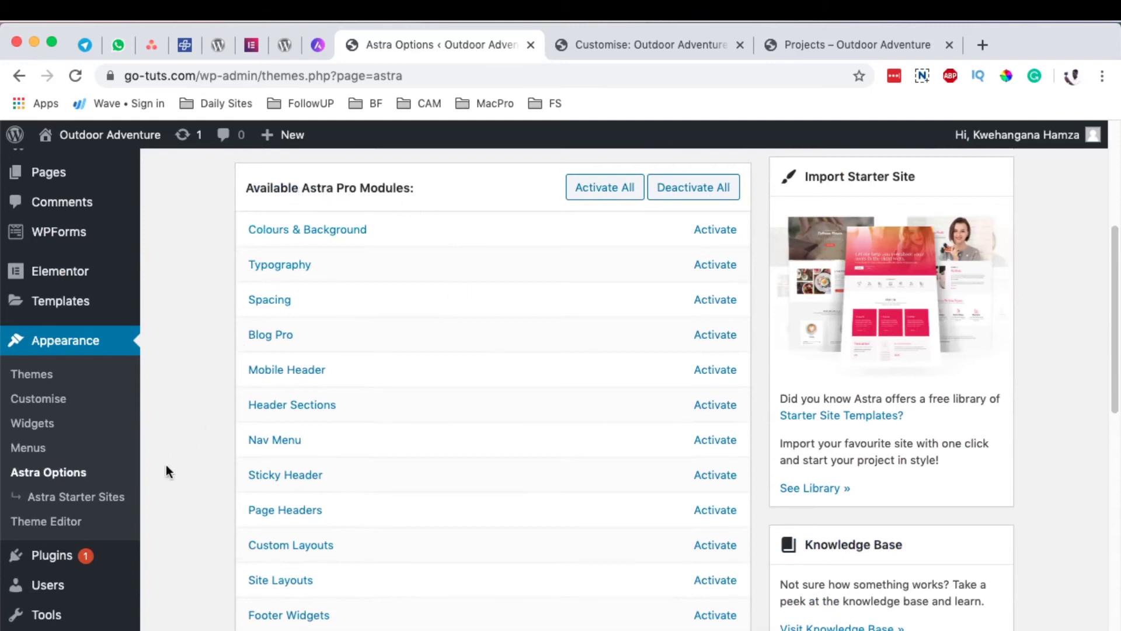
scroll(210, 478, "down", 4)
scroll(215, 445, "up", 3)
scroll(215, 445, "down", 1)
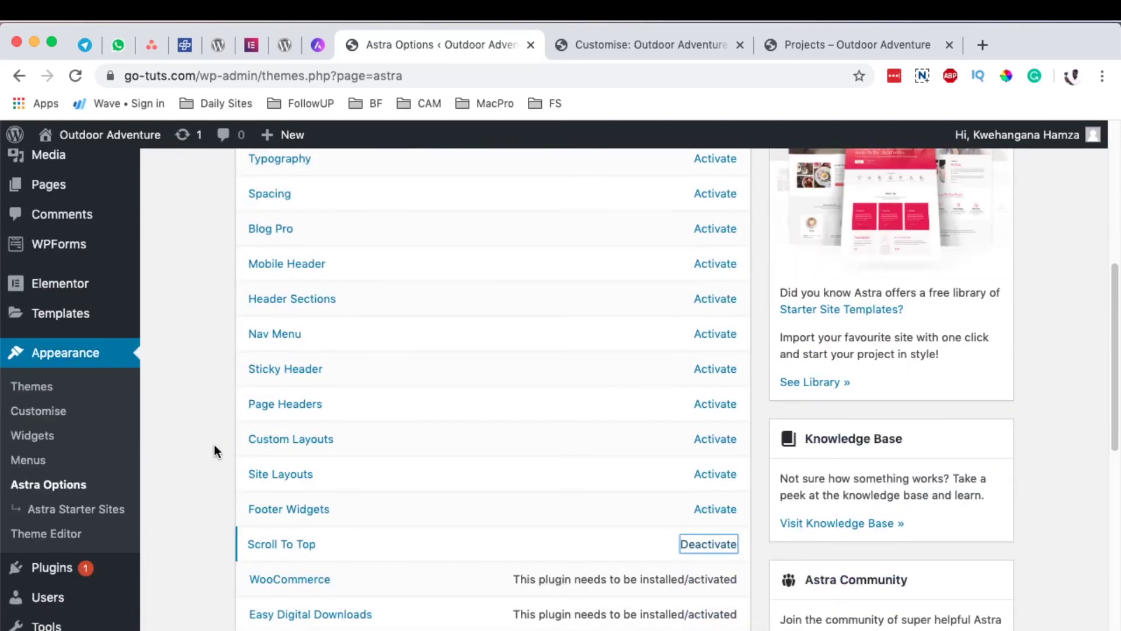
scroll(209, 488, "down", 1)
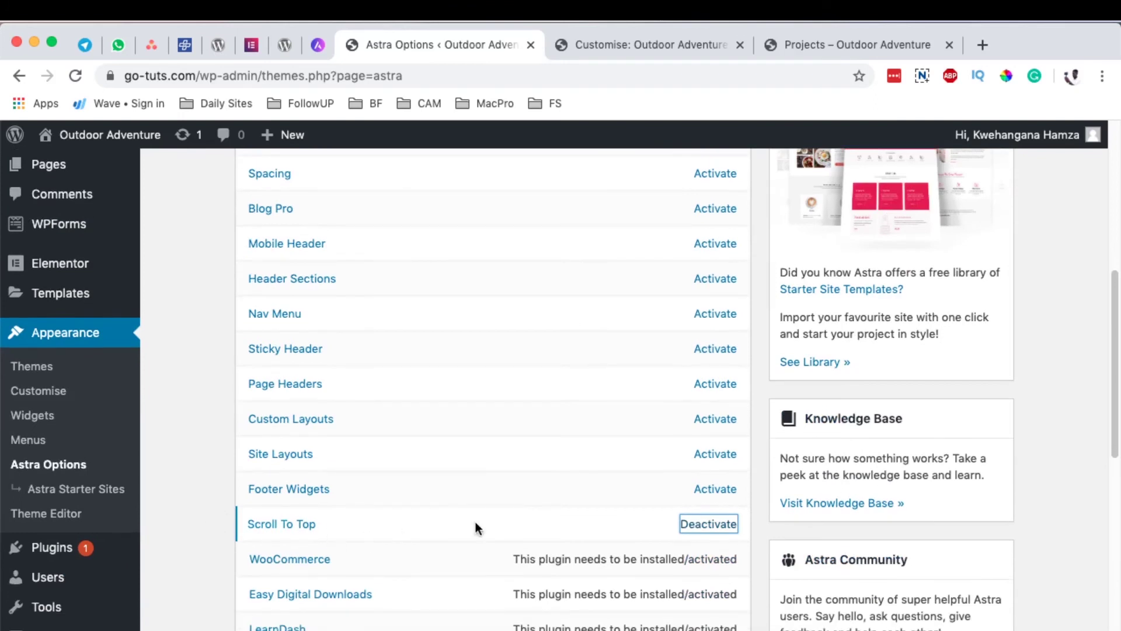
Check Astra Pro 2.2.5 in Installed Plugins, then go to Appearance > Themes.
left_click(52, 551)
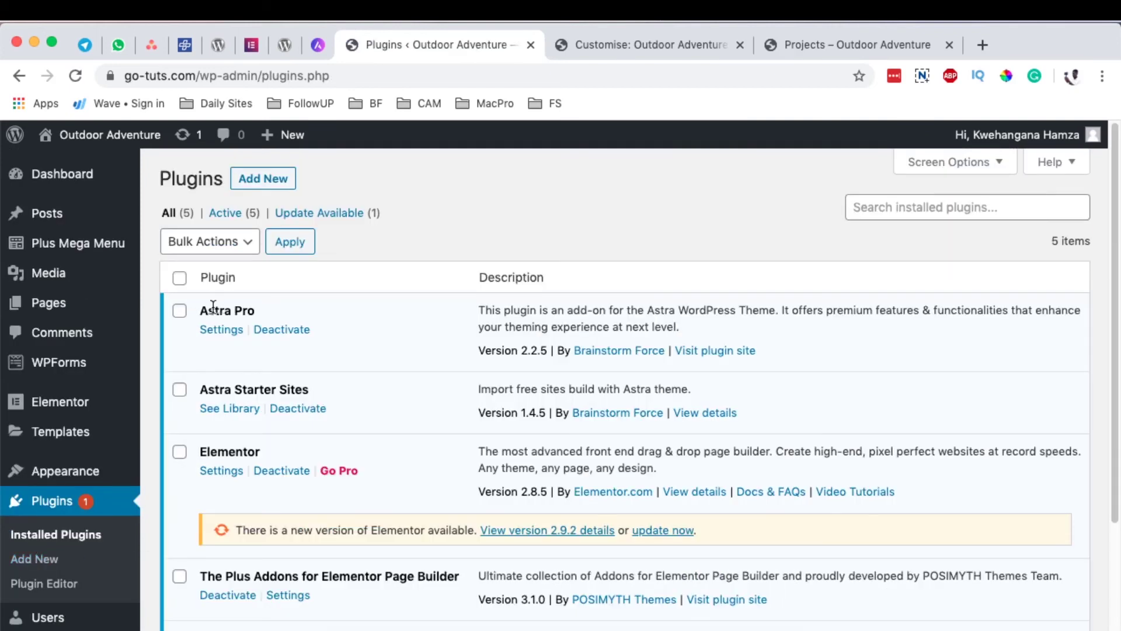
left_click_drag(205, 311, 286, 312)
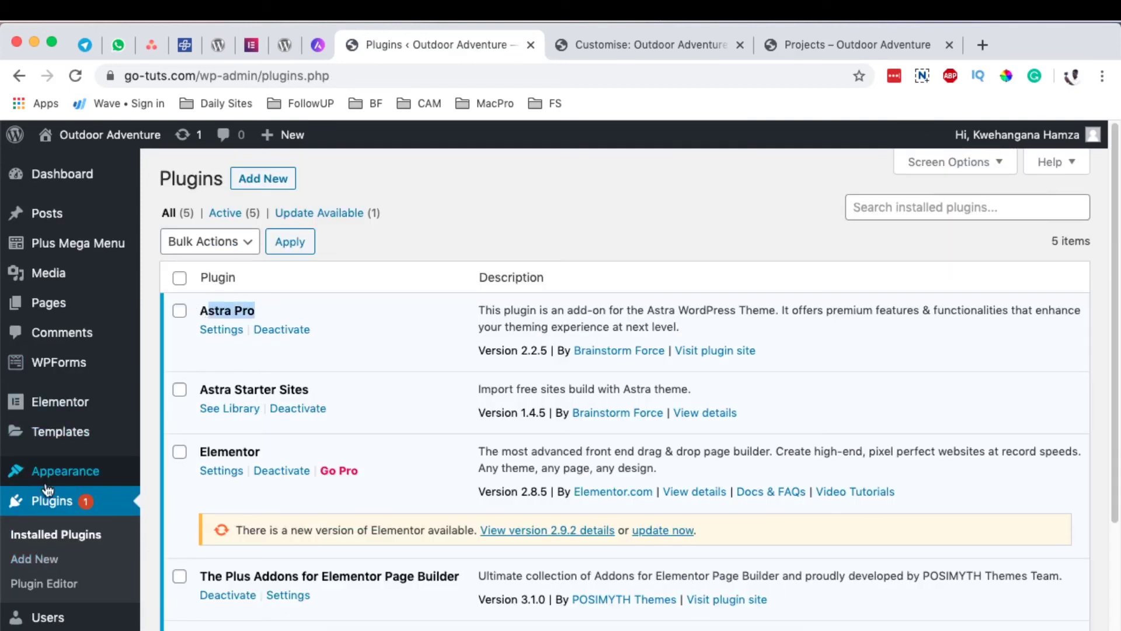
mouse_move(86, 479)
left_click(165, 450)
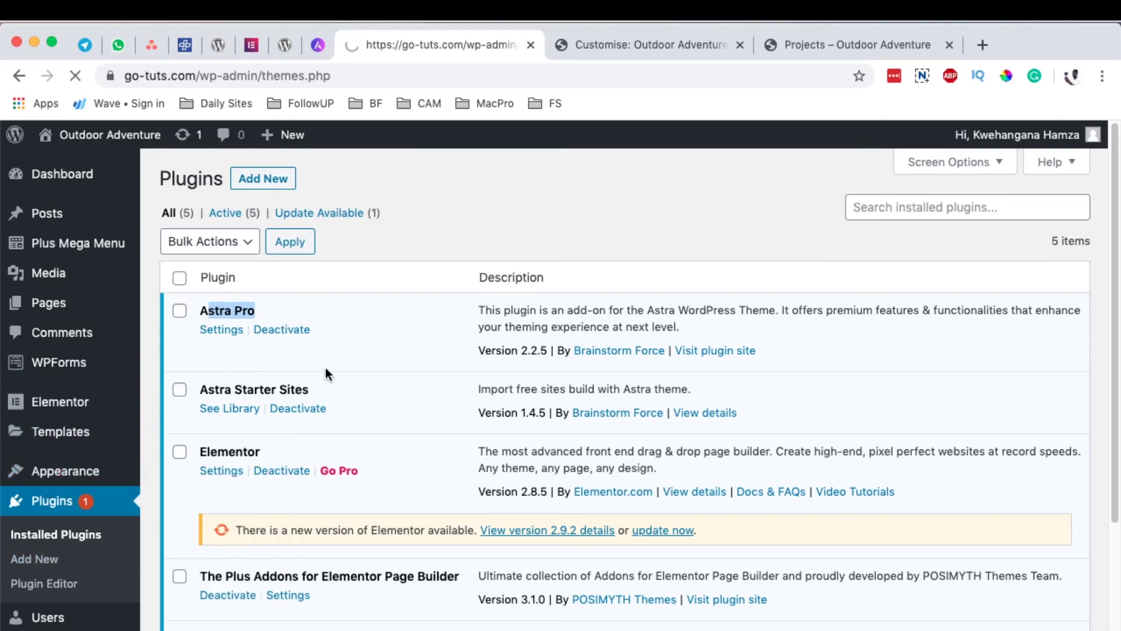